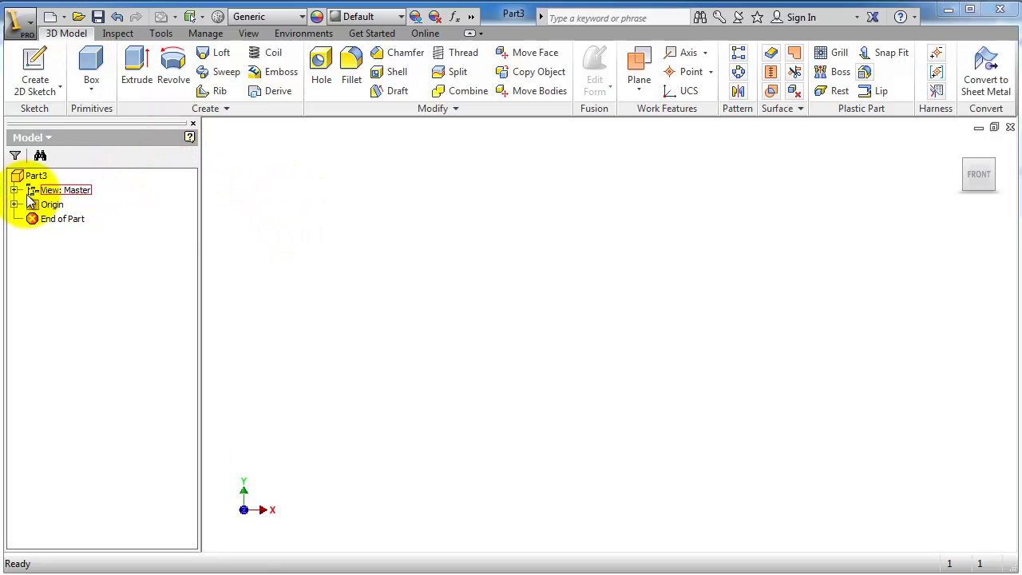
Step: Sketch a circle of 18.929 mm radius at the origin on the XZ plane
left_click(35, 67)
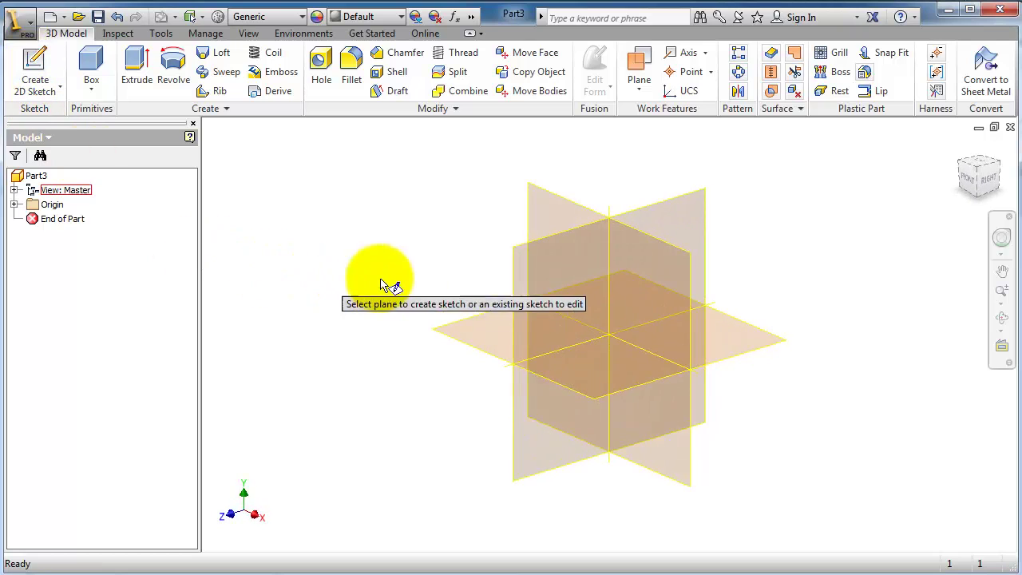
left_click(595, 372)
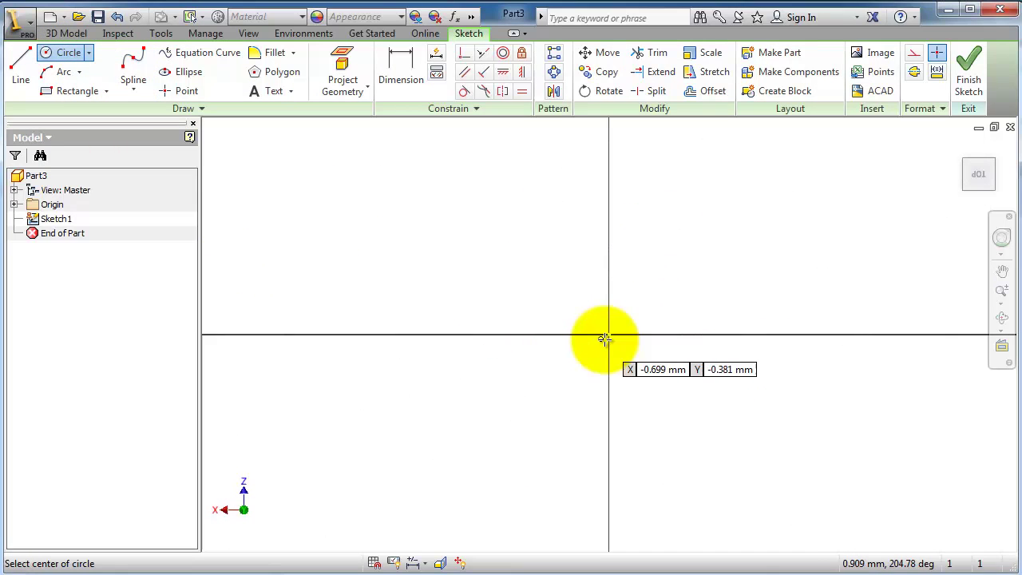
left_click(609, 335)
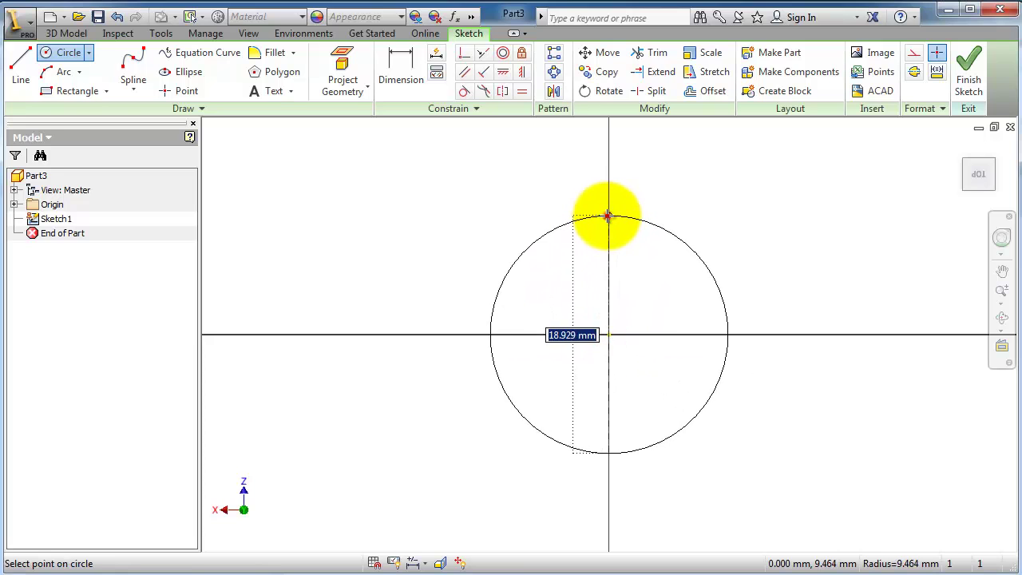
left_click(608, 216)
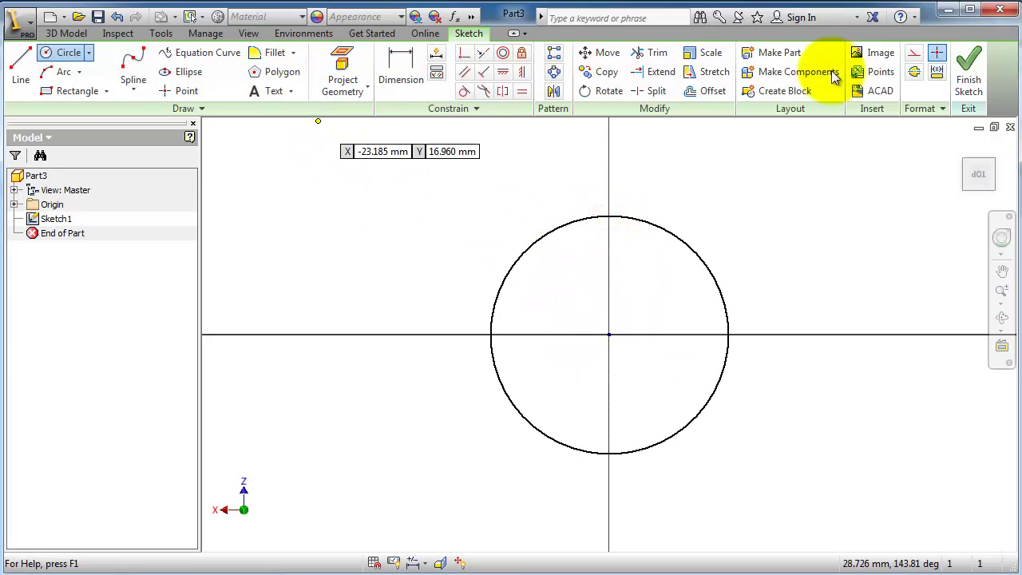
left_click(969, 86)
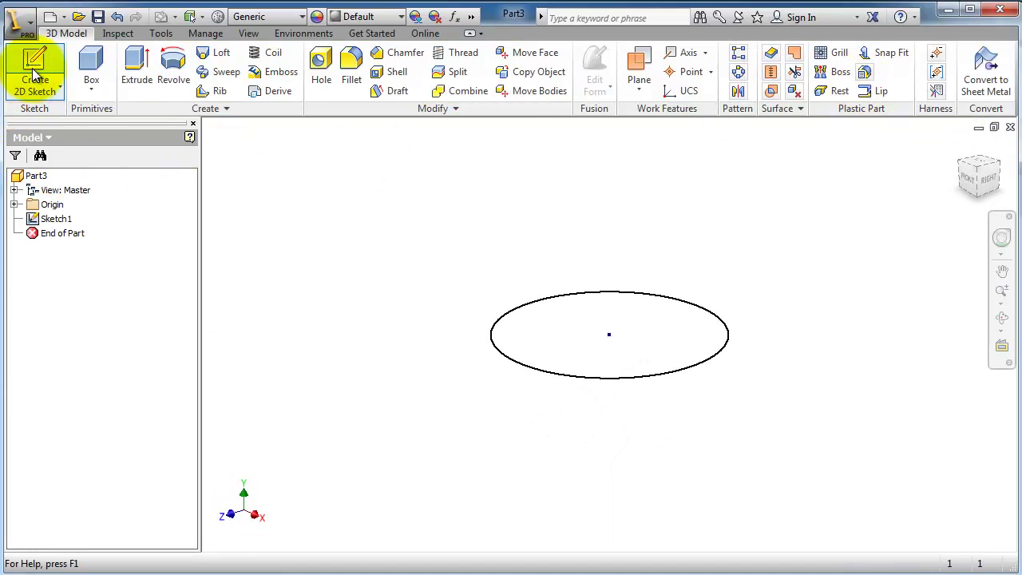
Step: In a second sketch on a vertical origin plane, draw a straight line from the origin
left_click(33, 71)
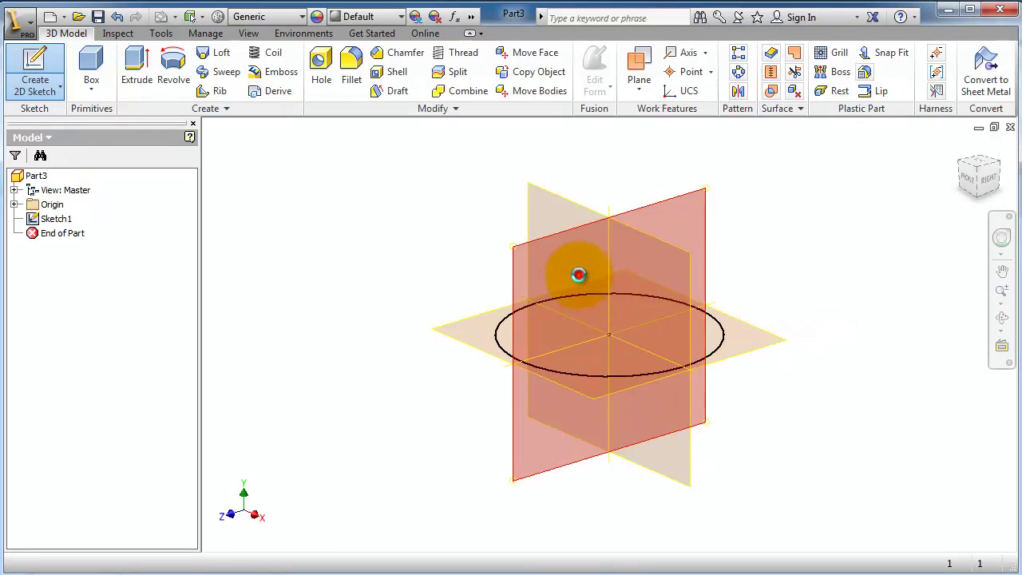
left_click(595, 297)
left_click(27, 61)
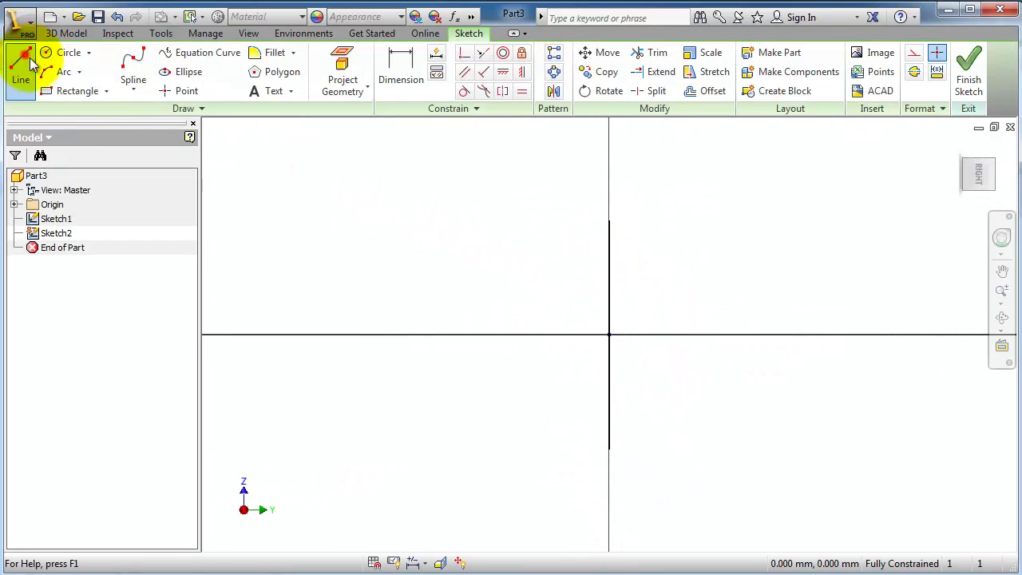
left_click(609, 336)
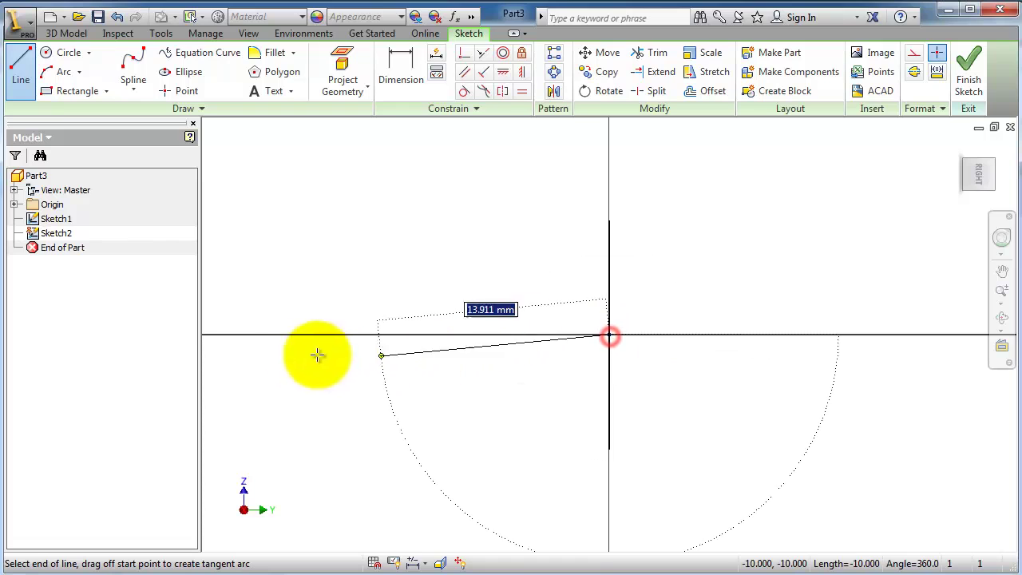
left_click(261, 334)
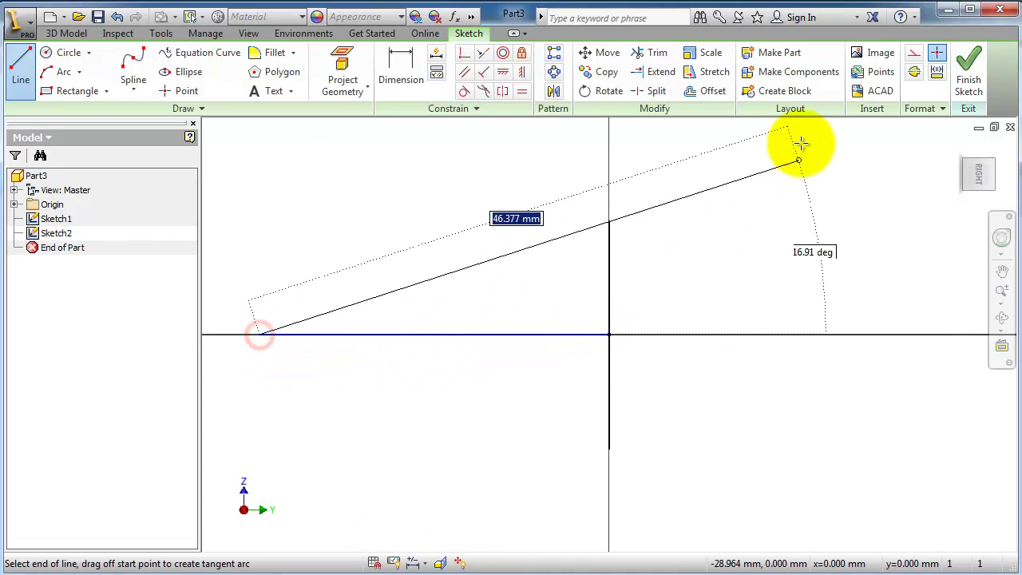
left_click(969, 76)
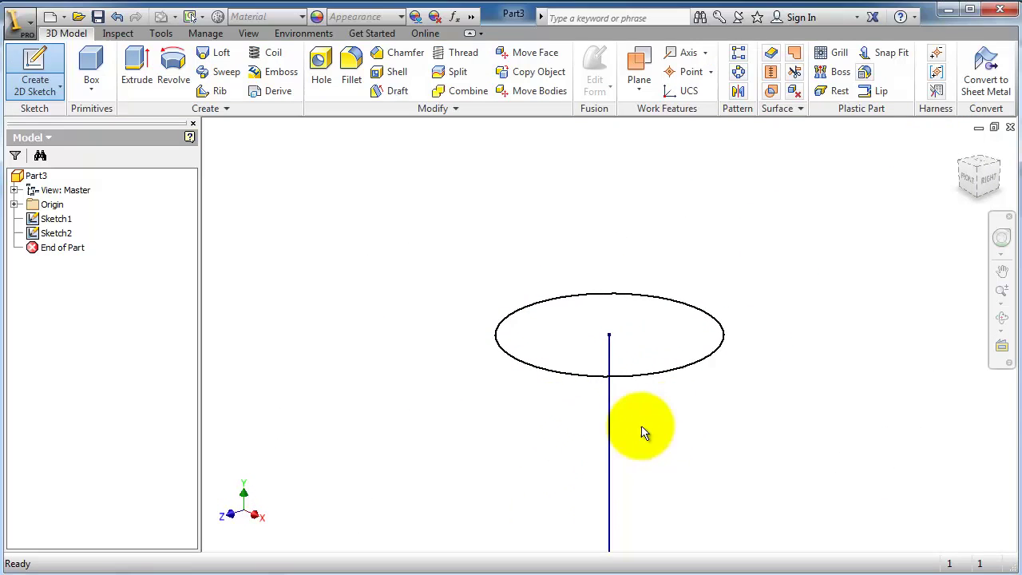
scroll(645, 431, "up", 4)
mouse_move(677, 438)
middle_mouse_down()
mouse_move(546, 363)
mouse_move(449, 234)
mouse_move(433, 260)
mouse_move(411, 267)
mouse_move(423, 278)
middle_mouse_up()
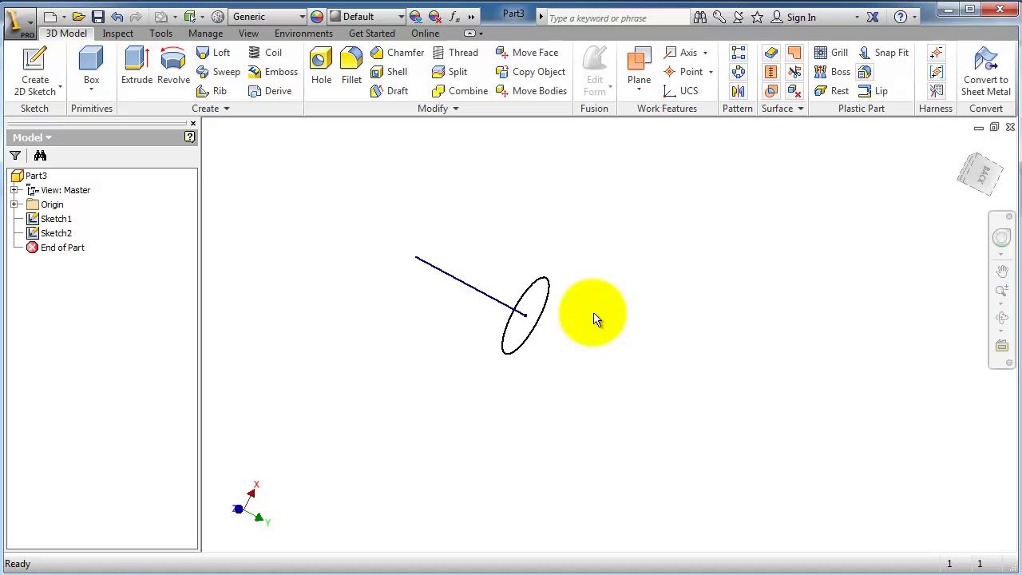
Step: Create Coil1 from the circle profile, using the sketched line as the coil axis
left_click(274, 54)
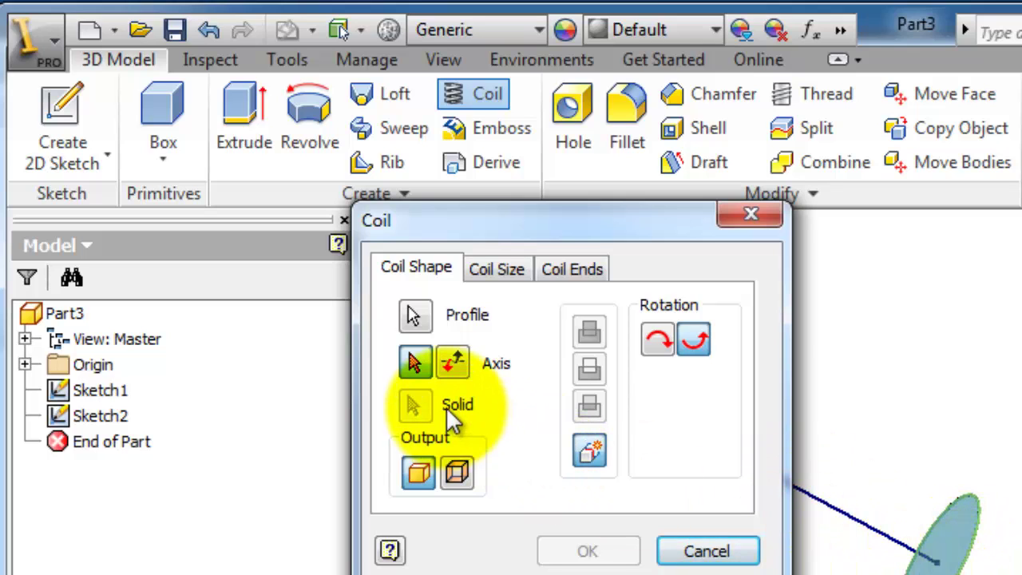
left_click(452, 362)
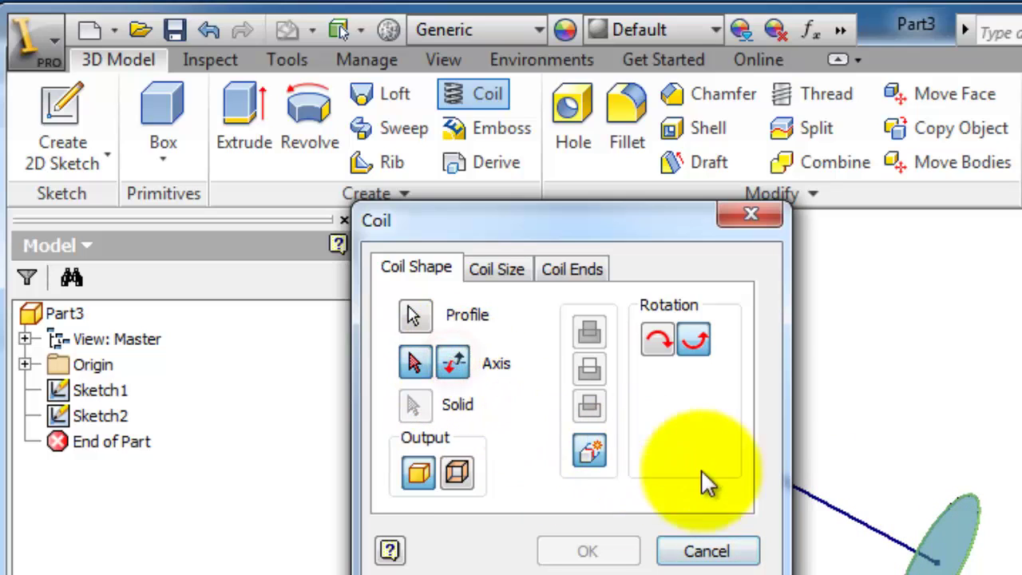
left_click(850, 523)
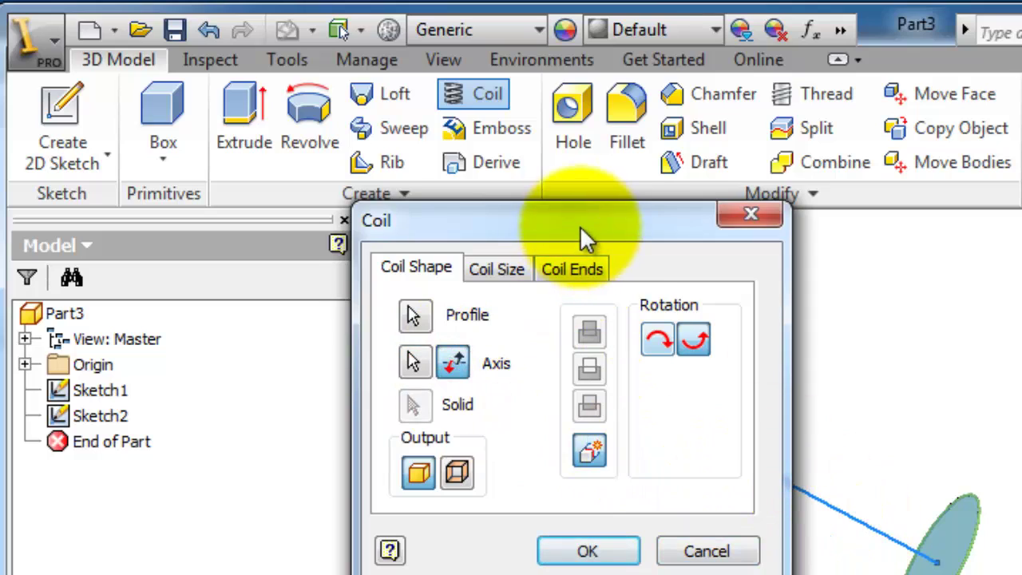
left_click_drag(581, 223, 533, 231)
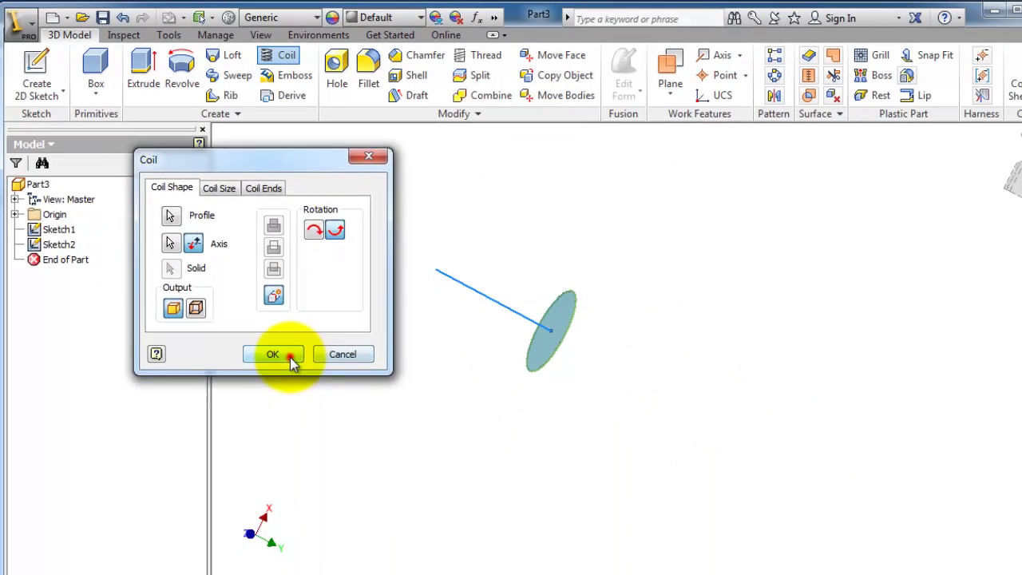
left_click(539, 557)
middle_click_drag(598, 342, 533, 389, "shift")
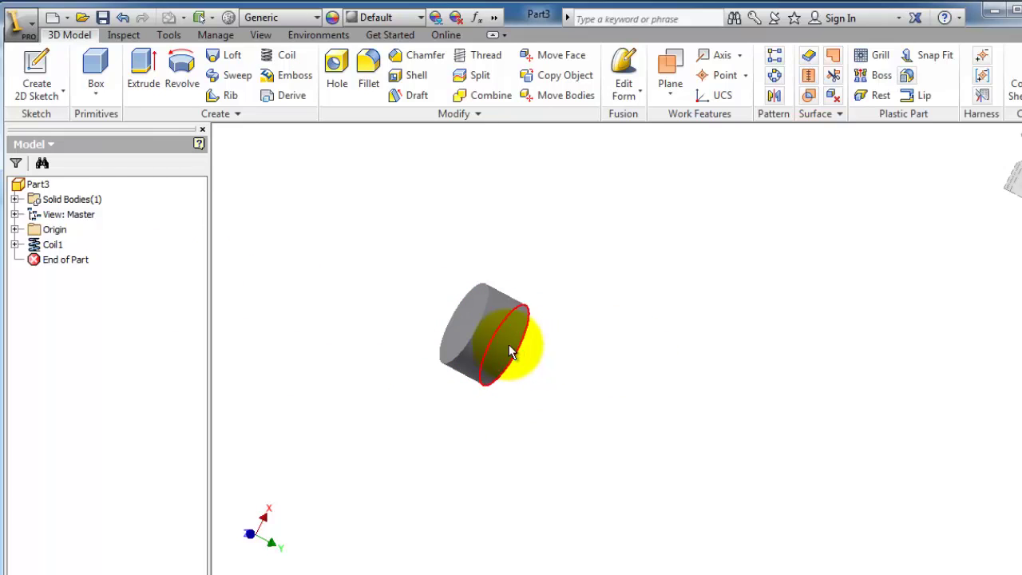
middle_click_drag(511, 349, 620, 372, "shift")
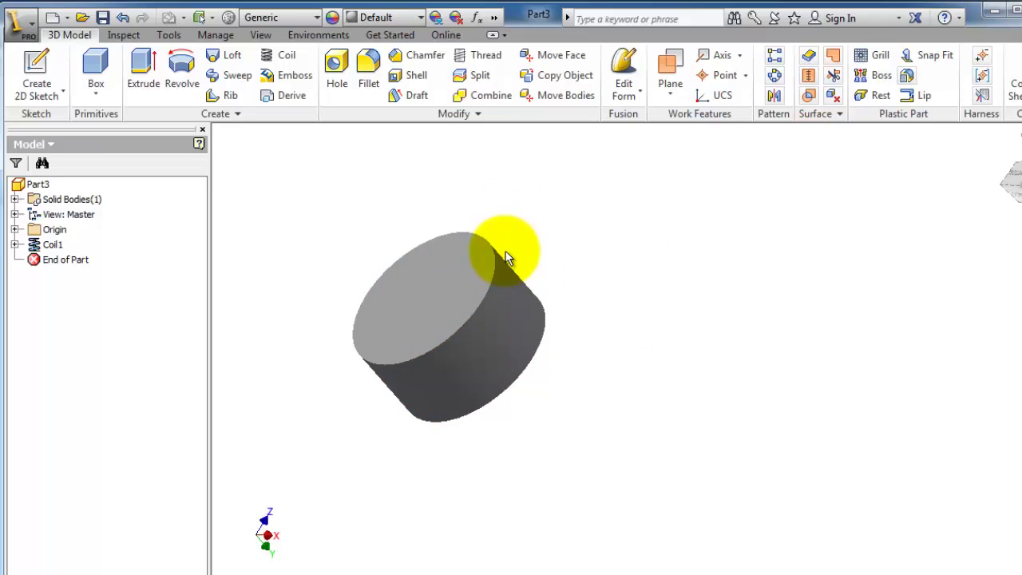
middle_click_drag(499, 265, 544, 272, "shift")
scroll(544, 272, "down", 3)
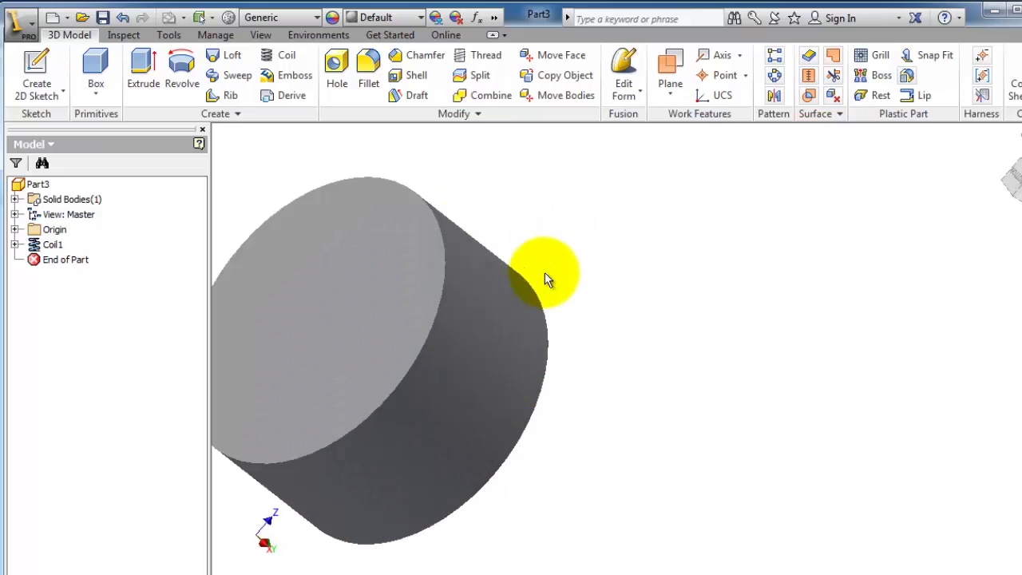
scroll(544, 272, "up", 3)
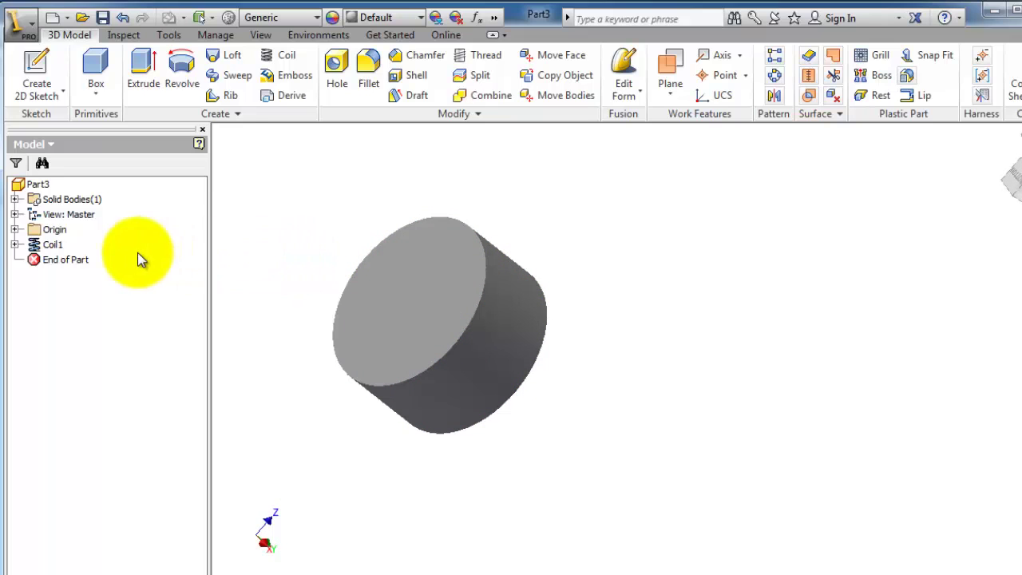
Step: Edit Coil1's size to Pitch and Revolution, with pitch 2 and 5 revolutions
left_click(49, 249)
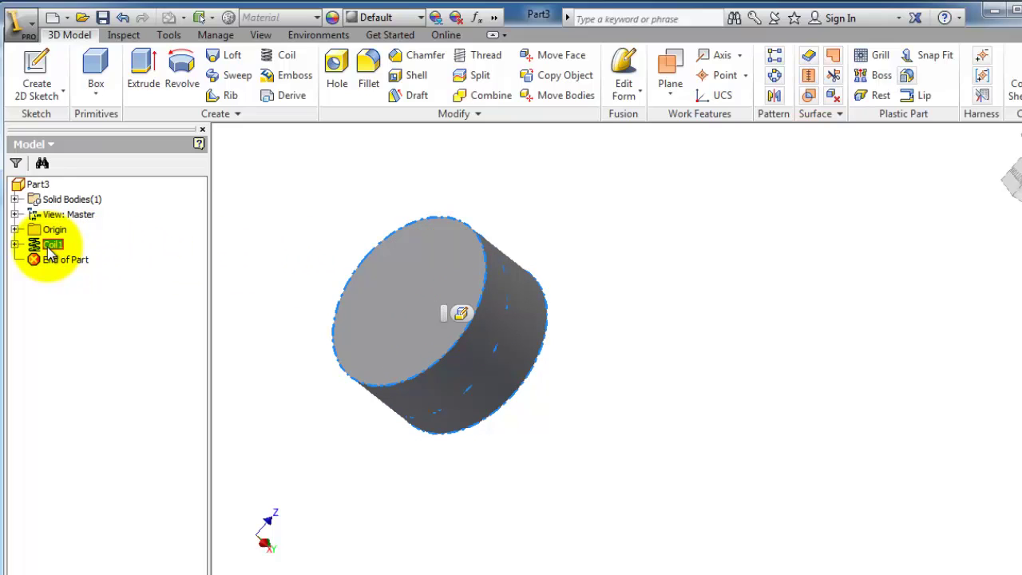
left_click(32, 247)
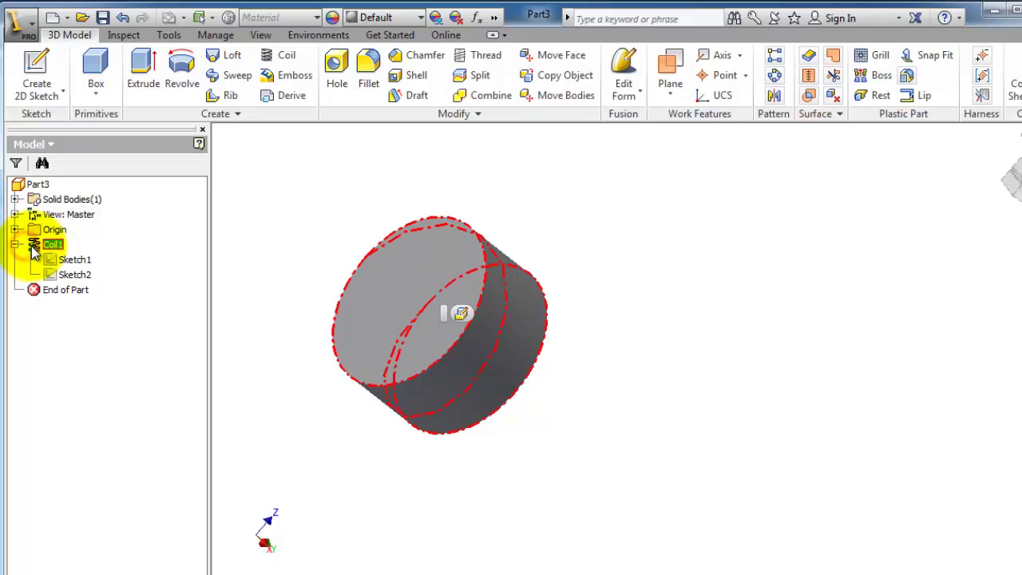
double_click(38, 250)
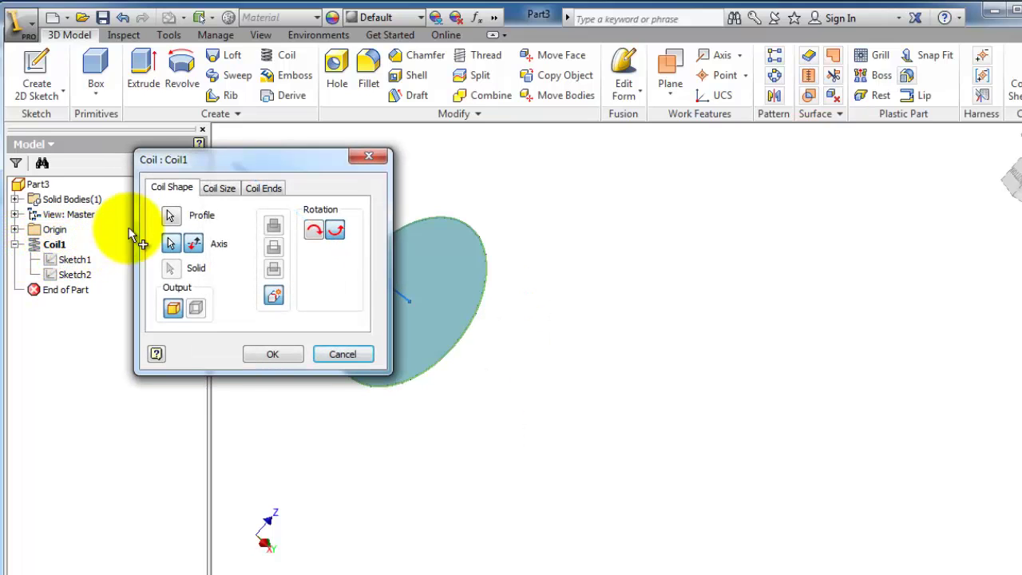
left_click(225, 196)
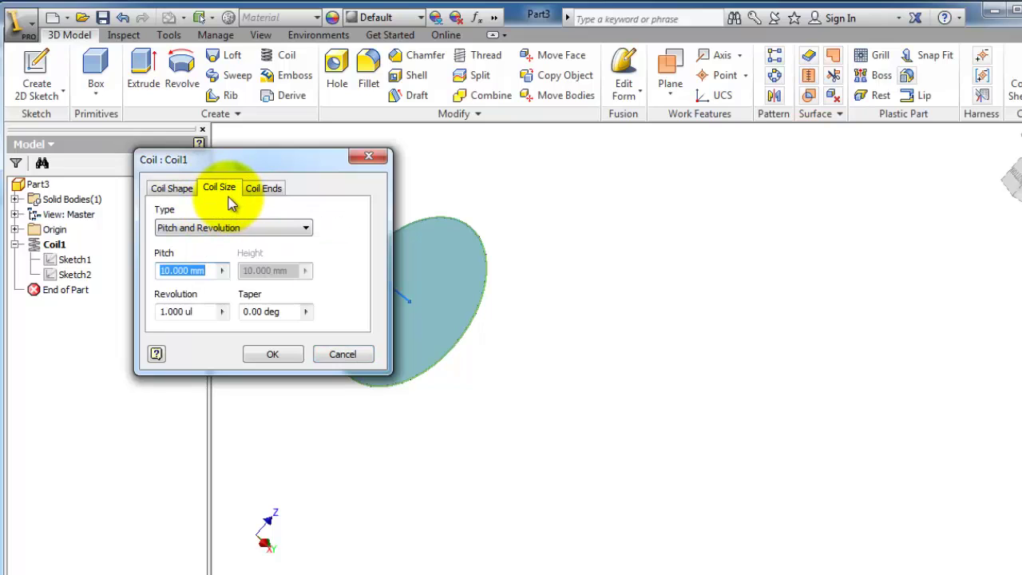
left_click(229, 227)
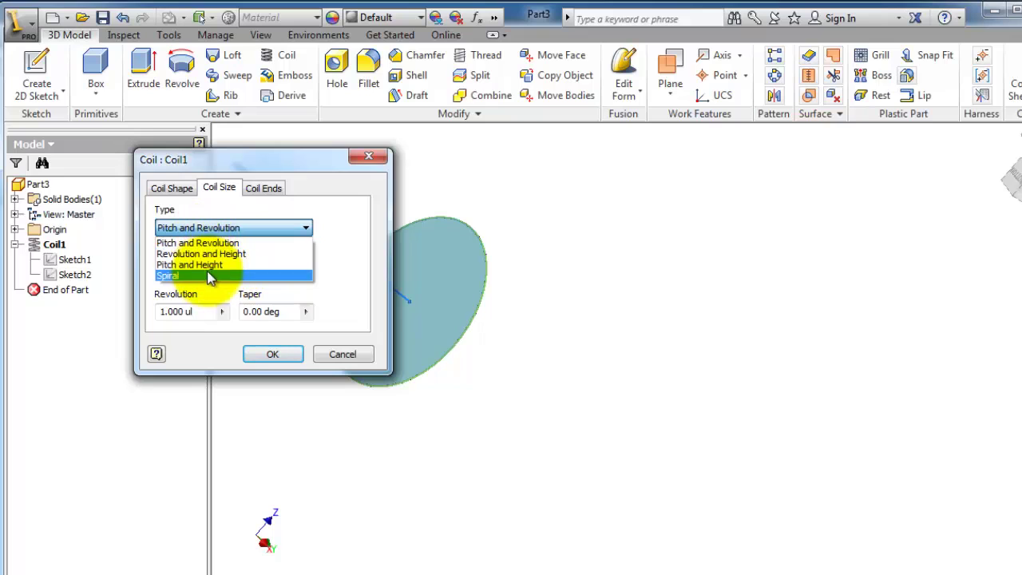
left_click(200, 232)
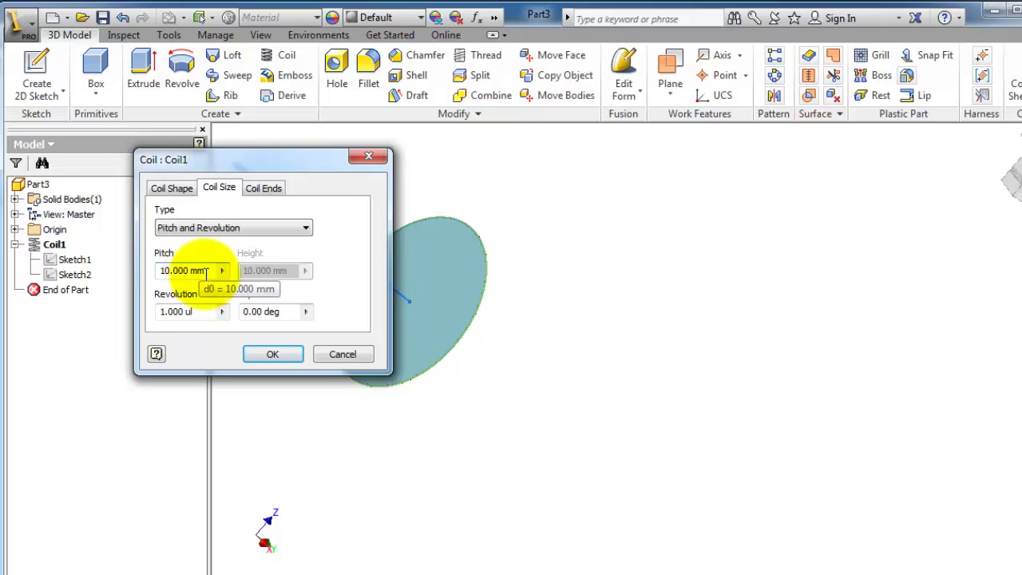
left_click(206, 273)
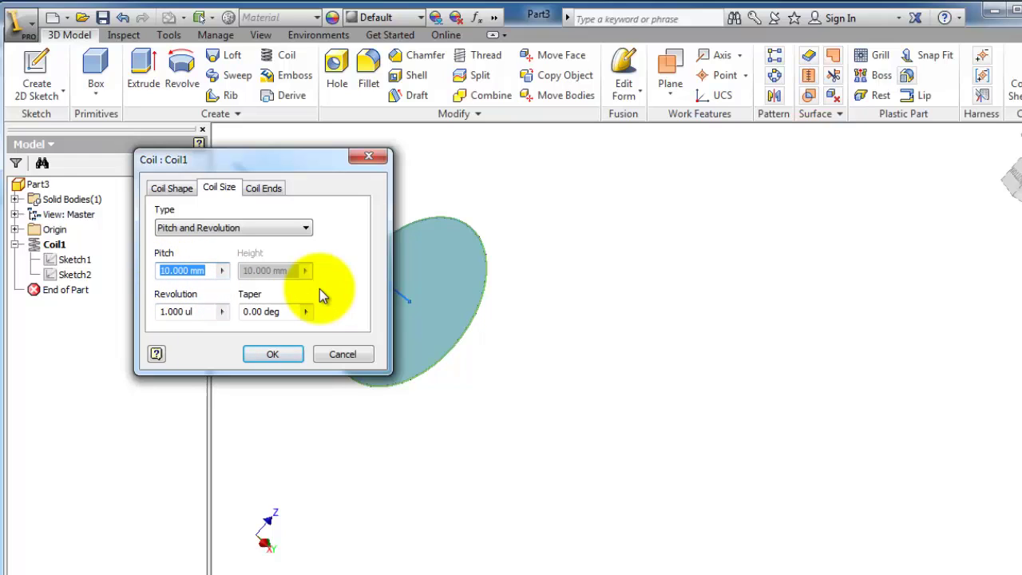
type("2")
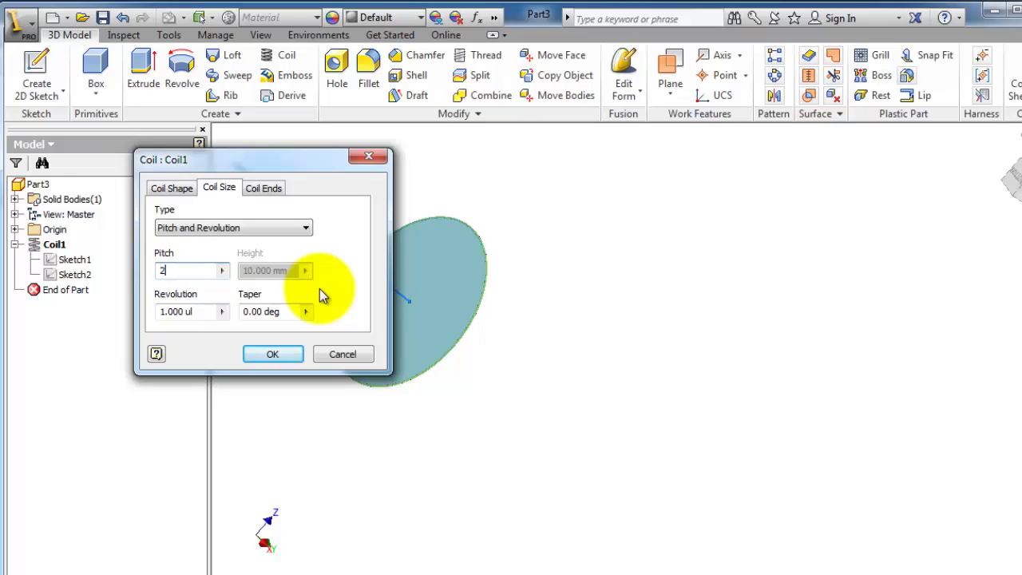
left_click(220, 311)
left_click(258, 357)
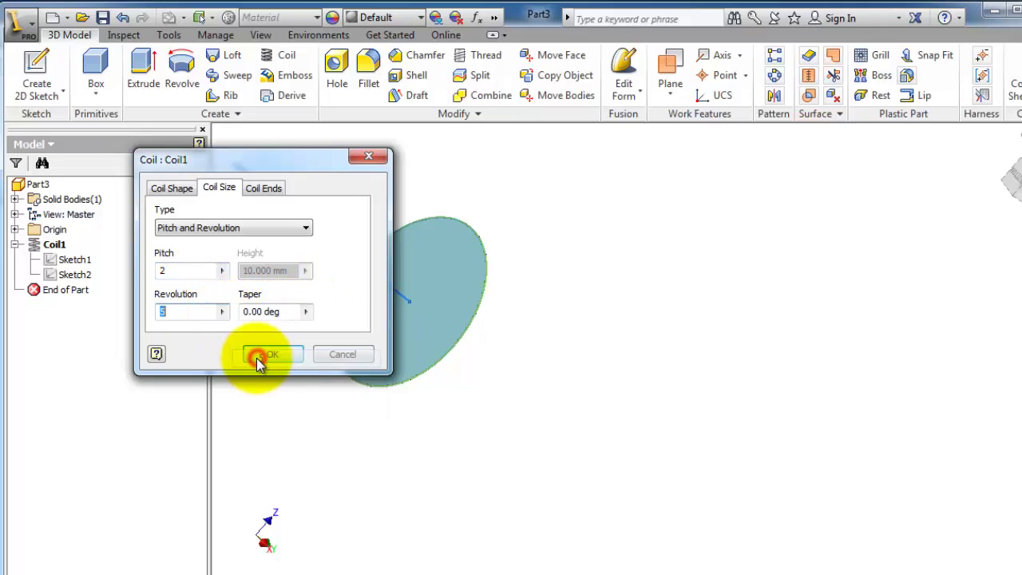
left_click(290, 360)
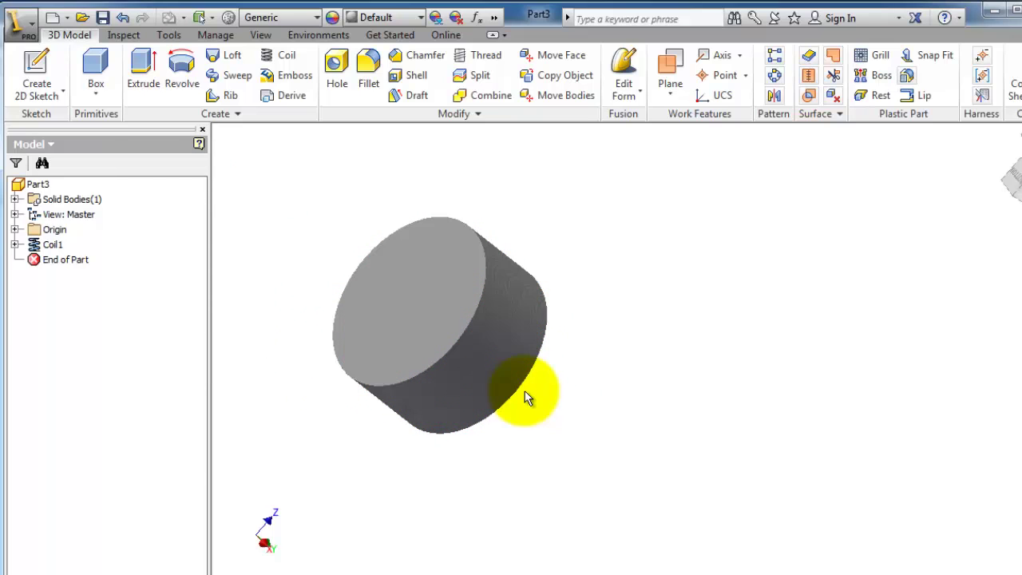
Step: Change Coil1's rotation to clockwise, apply it, then reopen Coil1 for editing
middle_click_drag(547, 383, 449, 384)
double_click(50, 243)
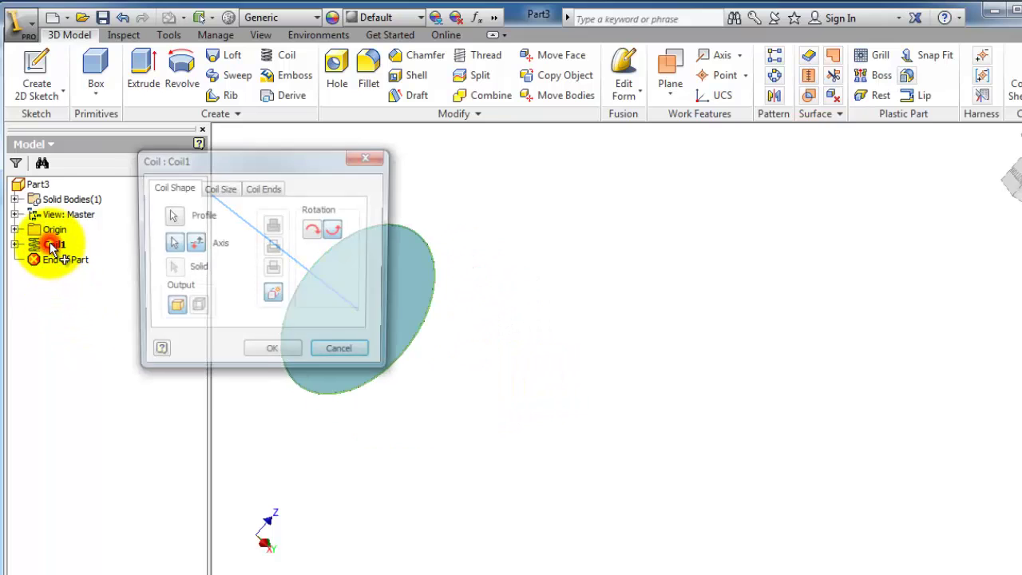
left_click(314, 232)
left_click_drag(308, 160, 871, 226)
left_click(832, 427)
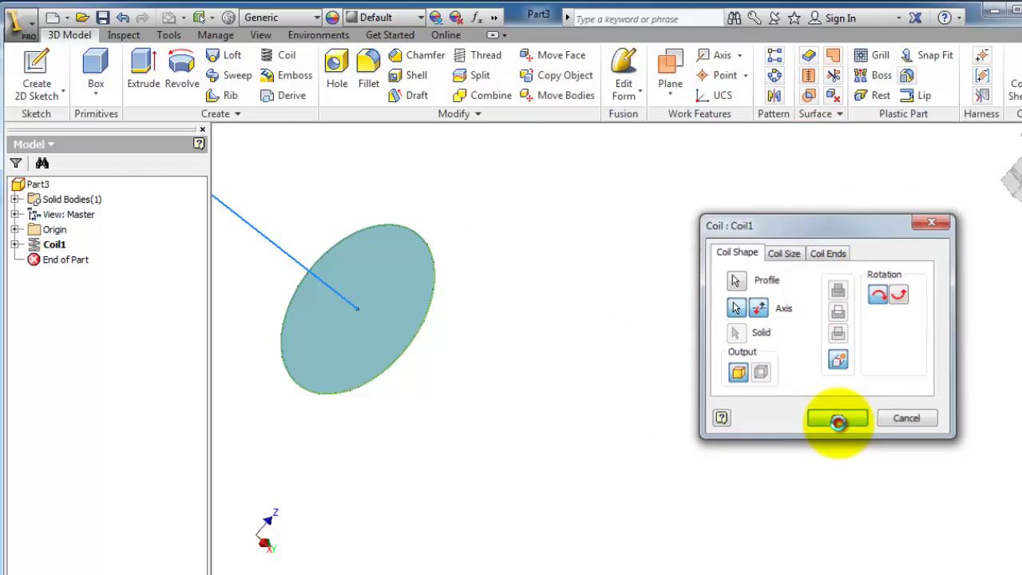
middle_click_drag(511, 375, 599, 388, "shift")
double_click(50, 245)
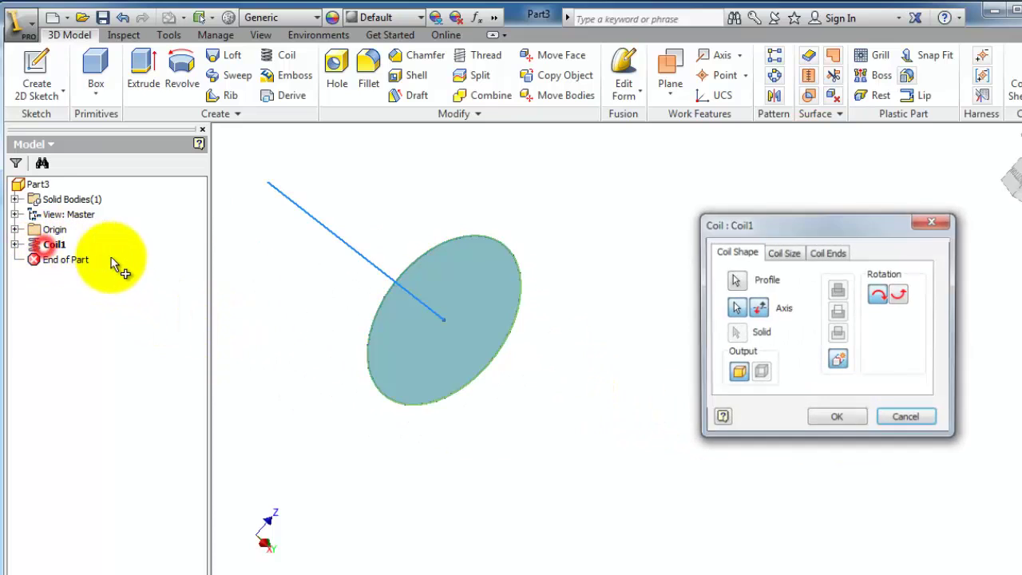
Step: Set both coil ends to Flat, then dismiss the resulting build error
left_click(822, 254)
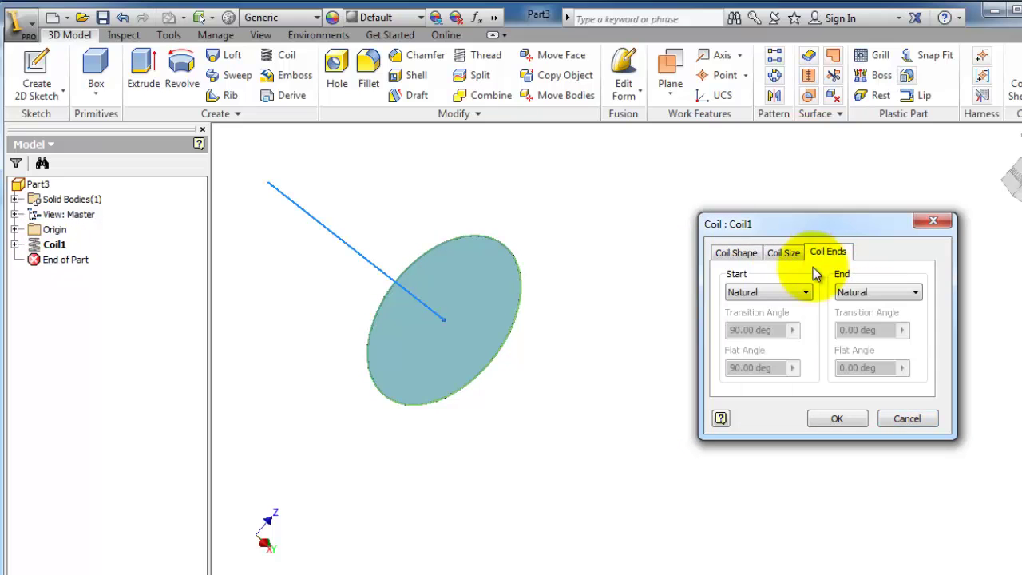
left_click(743, 317)
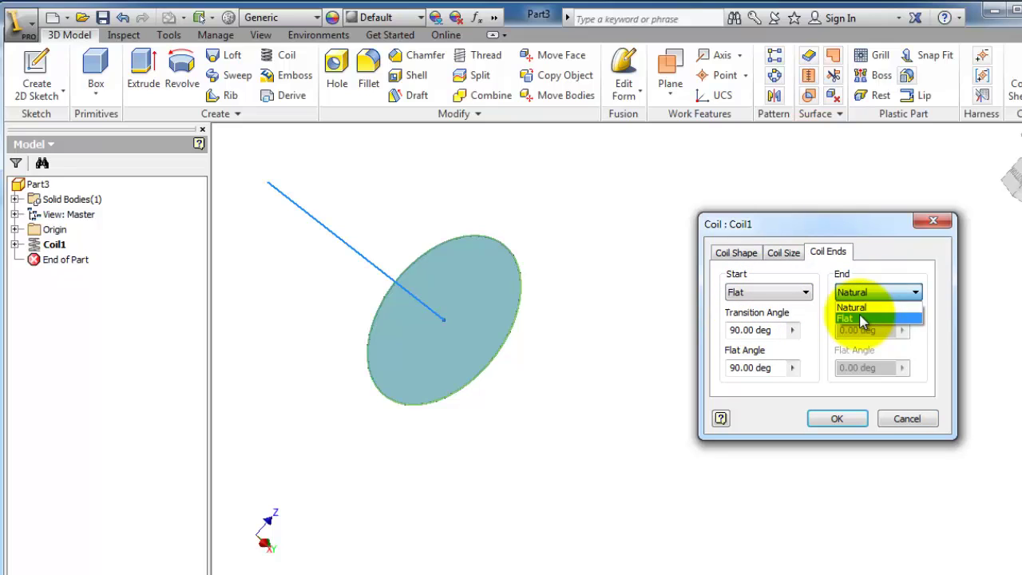
left_click(859, 312)
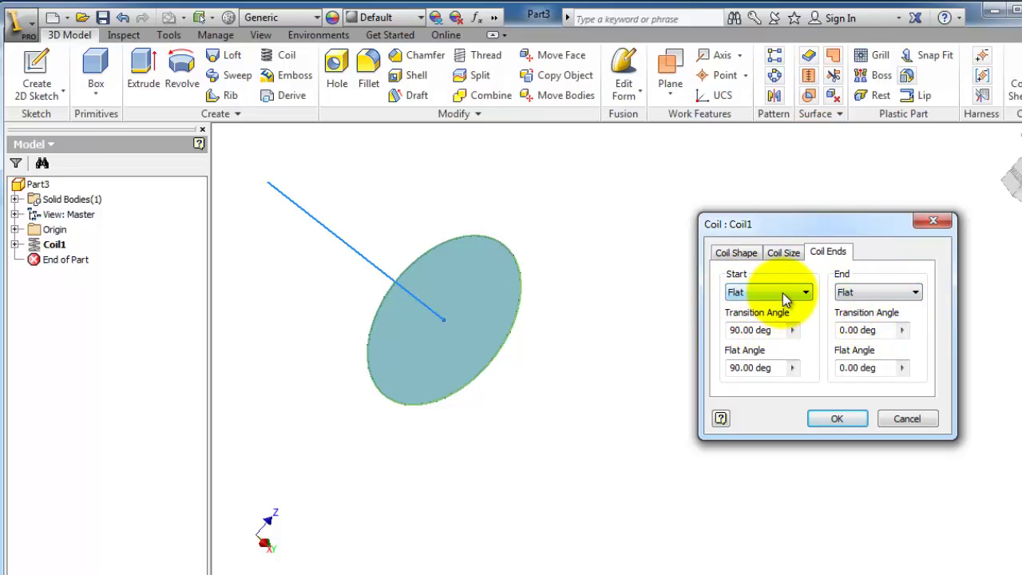
left_click(825, 417)
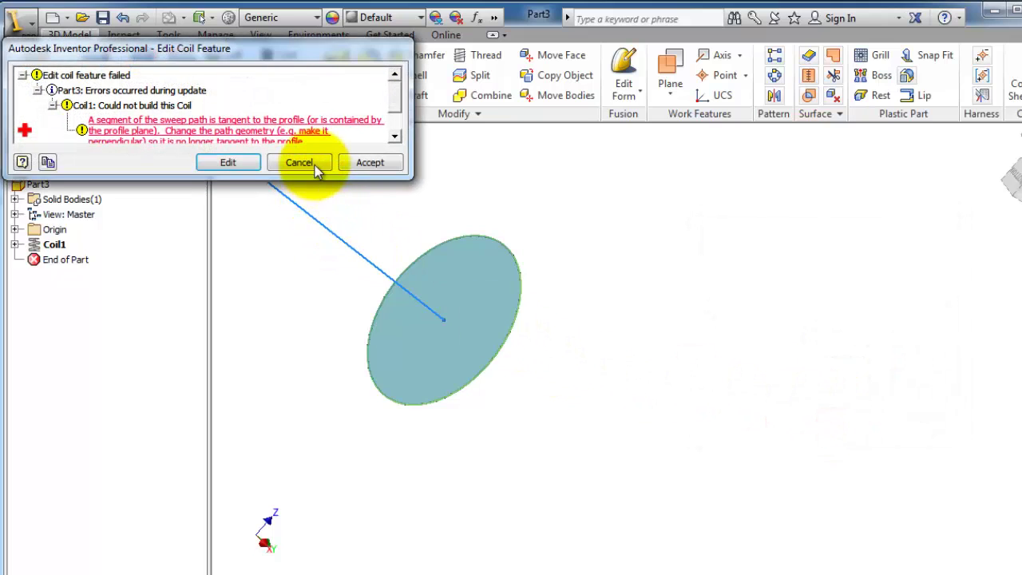
left_click(315, 163)
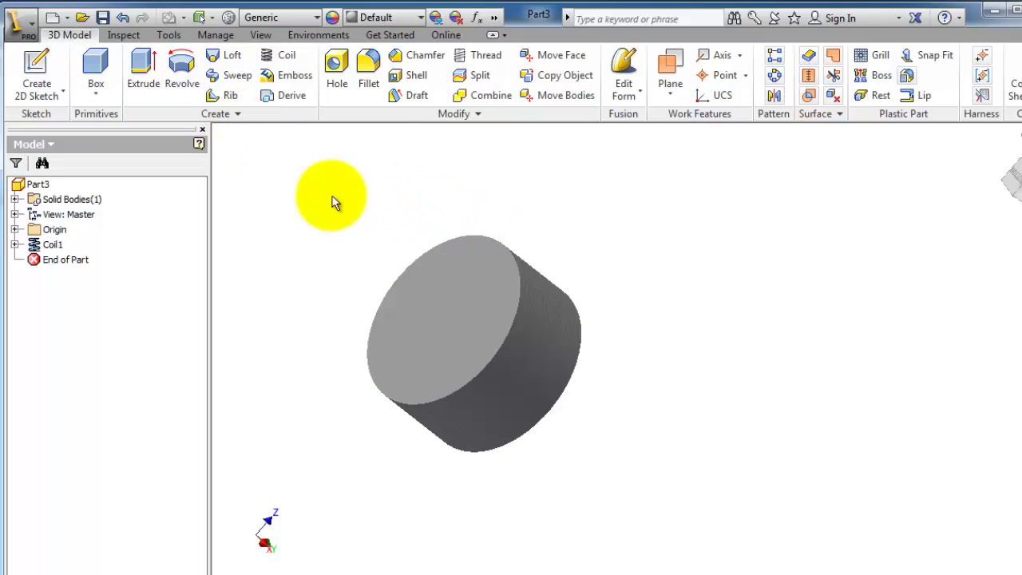
Step: Re-edit Coil1 with Natural for both start and end, and rebuild it
double_click(53, 244)
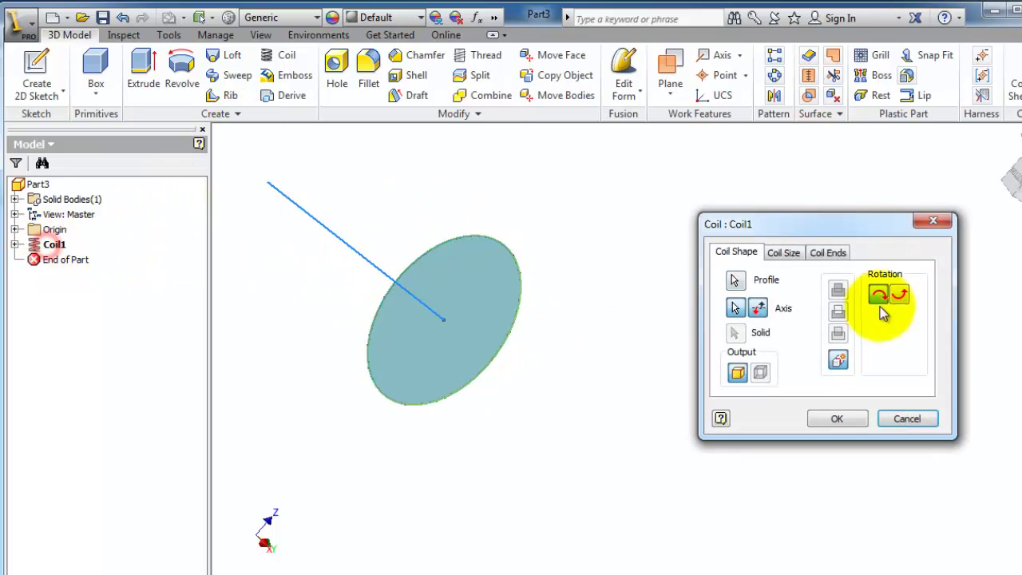
left_click(830, 252)
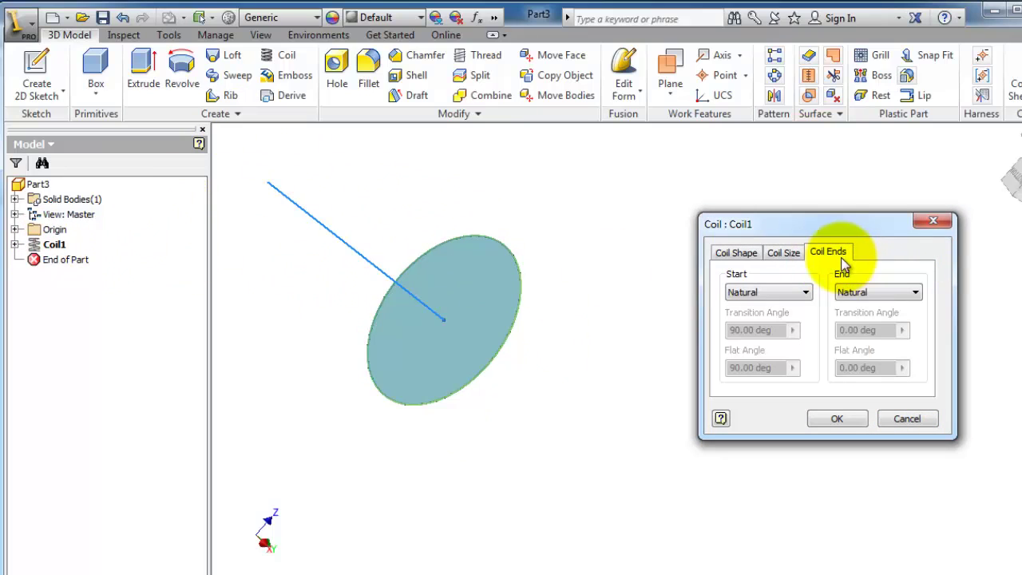
left_click(805, 293)
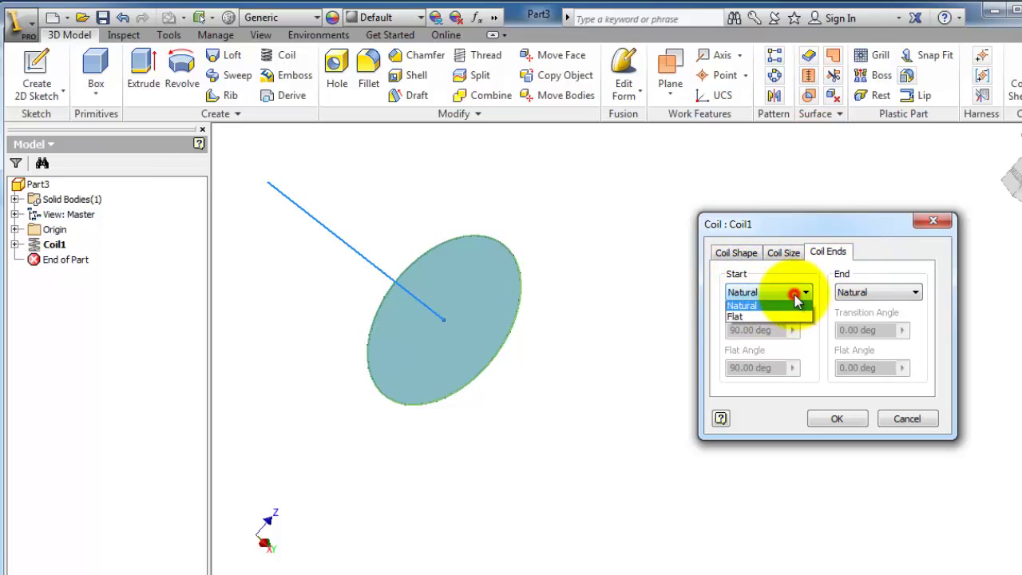
left_click(795, 297)
left_click(849, 292)
left_click(848, 305)
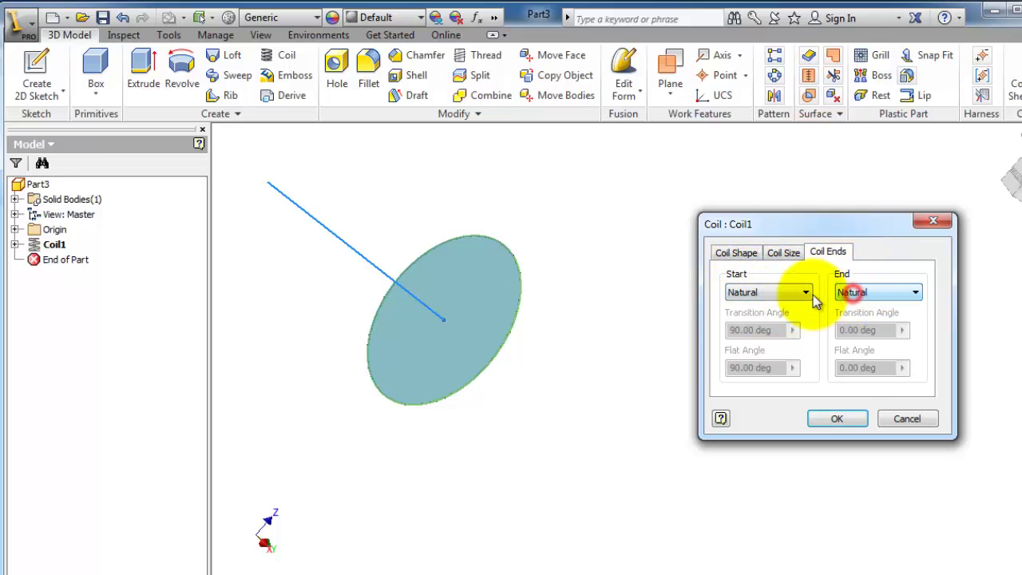
left_click(837, 417)
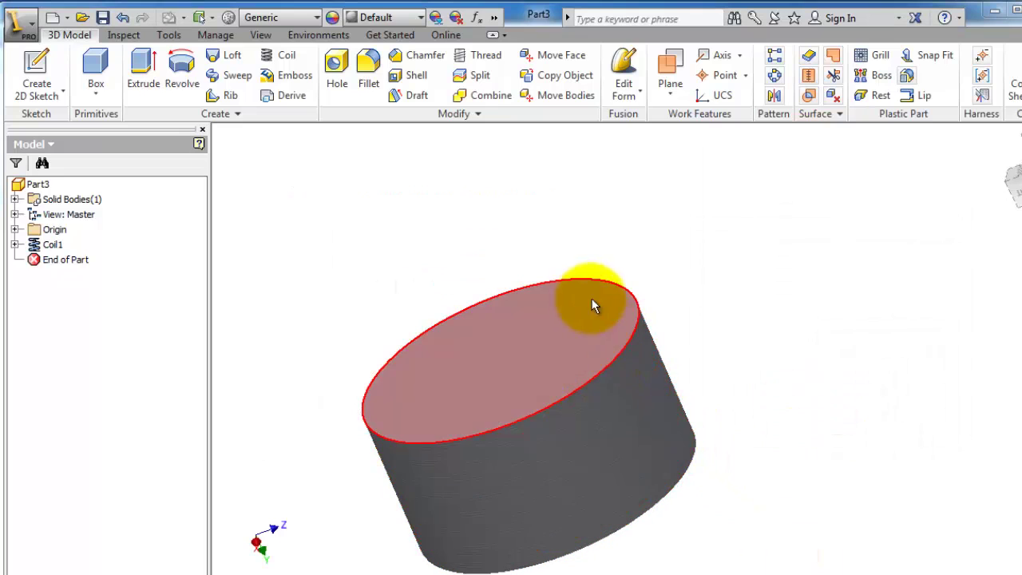
Step: Clear the selection, then pan and orbit to look down onto the cylinder's top face
left_click(609, 365)
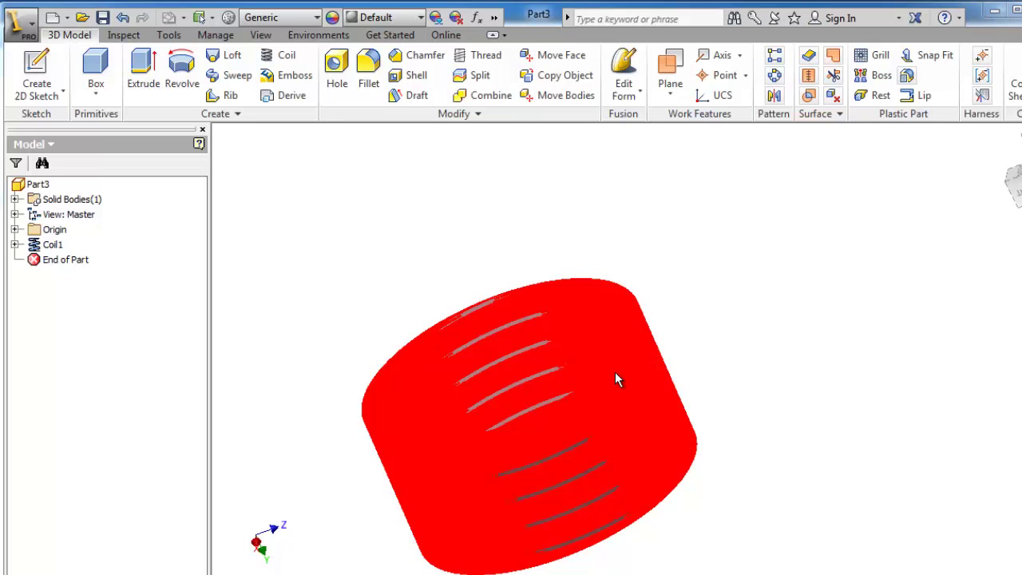
left_click(643, 347)
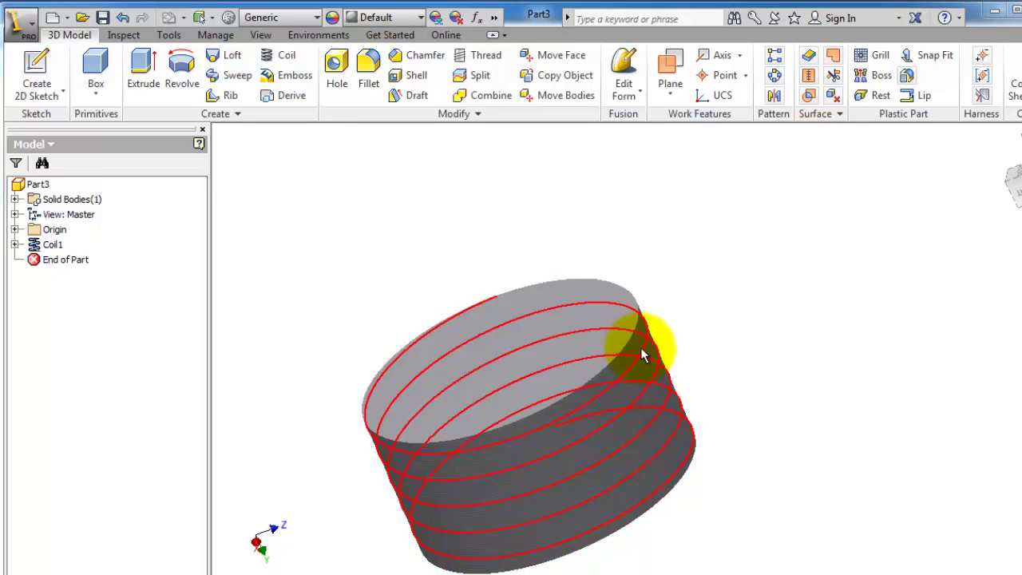
left_click(719, 403)
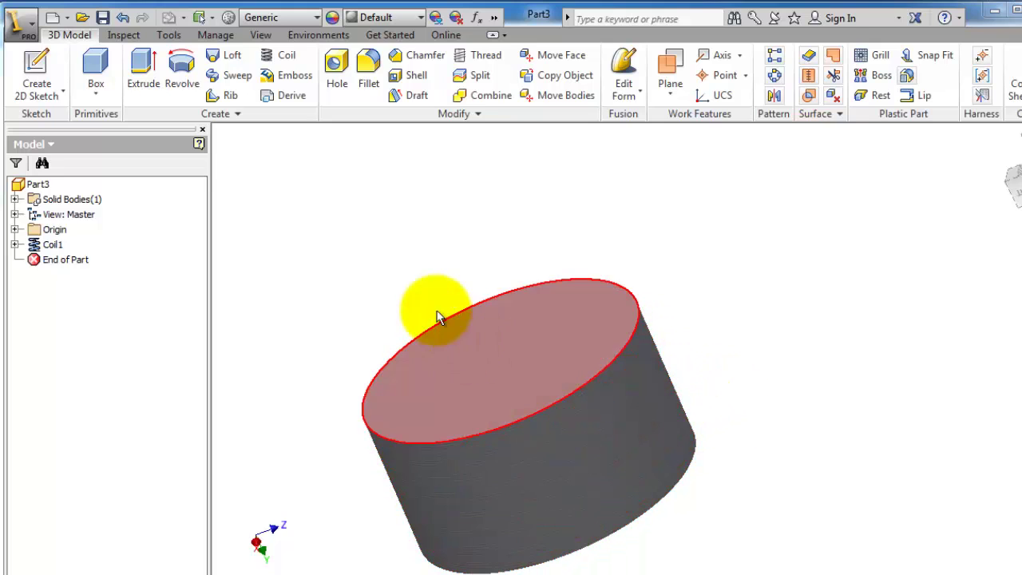
middle_click_drag(438, 315, 449, 243)
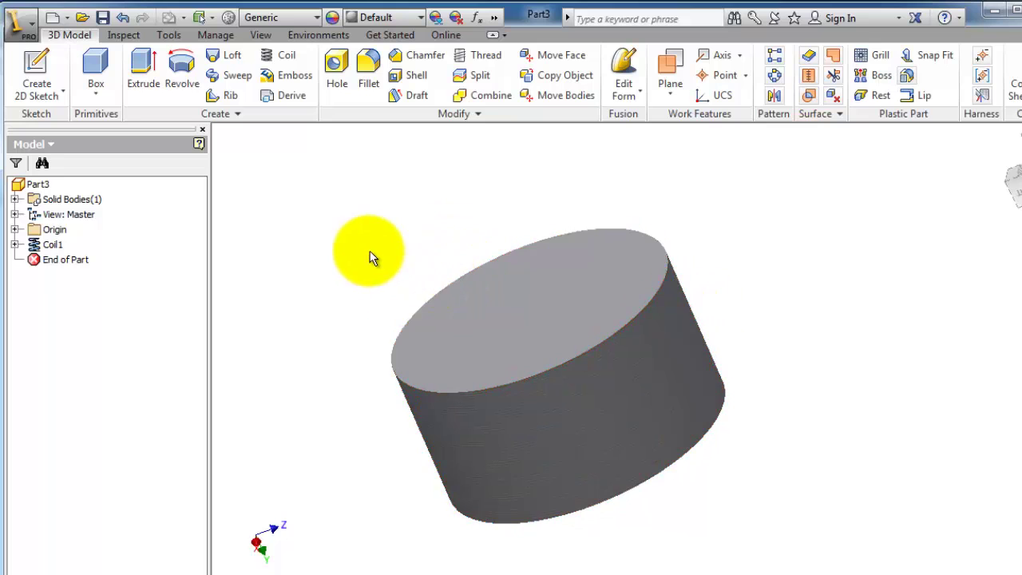
mouse_move(370, 251)
middle_mouse_down("shift")
mouse_move(388, 269)
mouse_move(383, 246)
middle_mouse_up("shift")
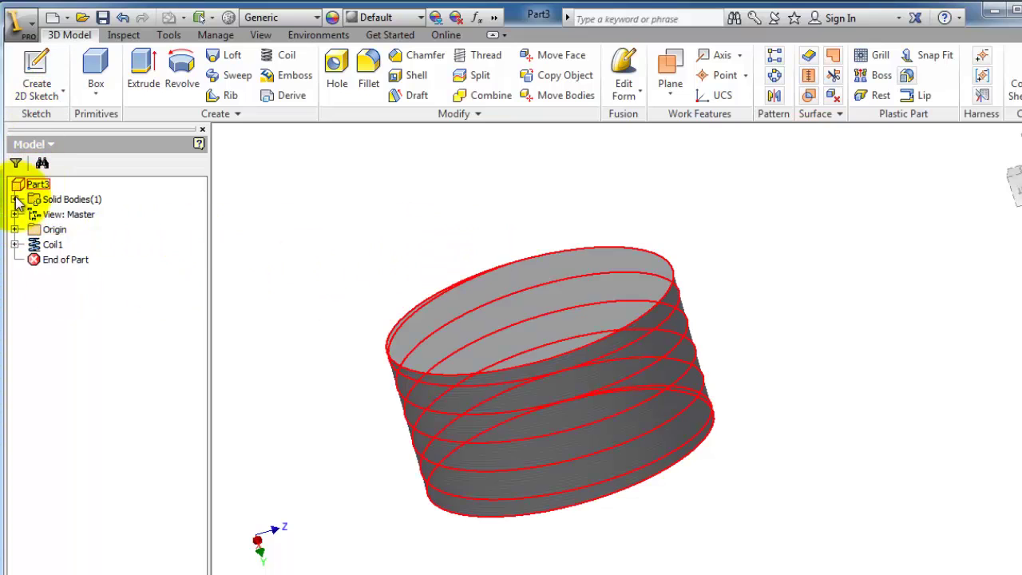
Step: Create Sketch3 on the XY Plane from the Origin folder in the Model browser
left_click(14, 229)
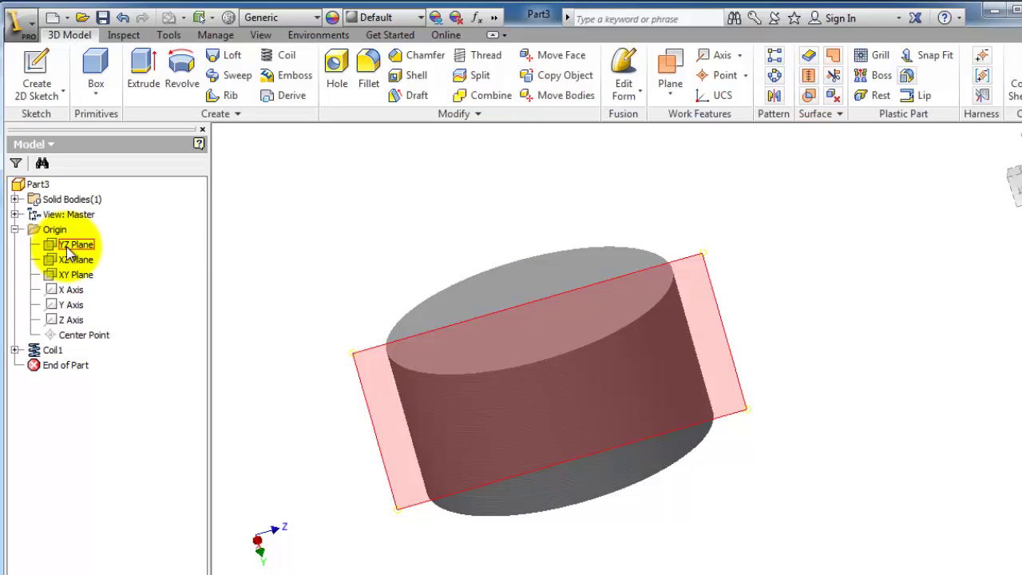
left_click(74, 274)
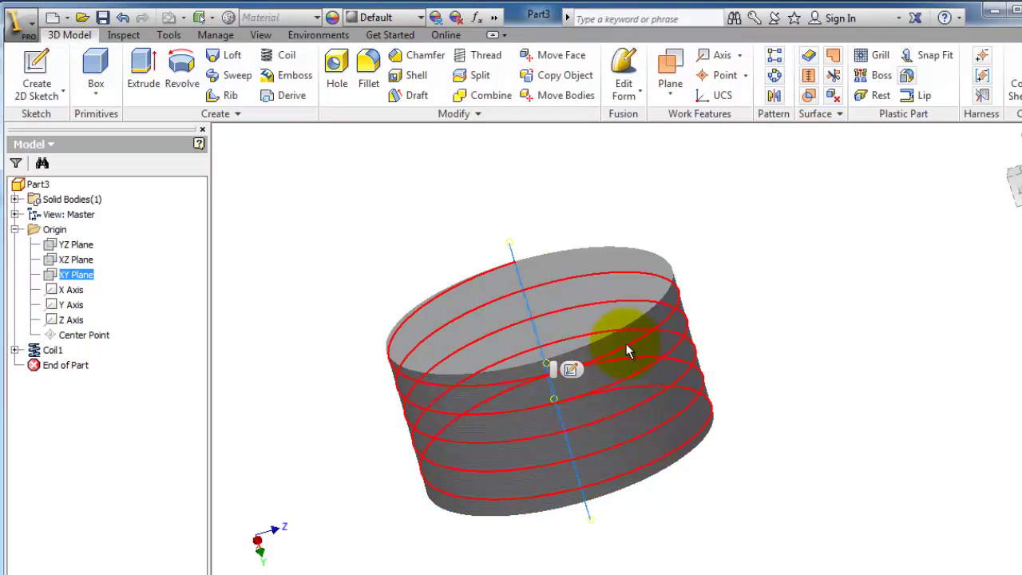
left_click(570, 369)
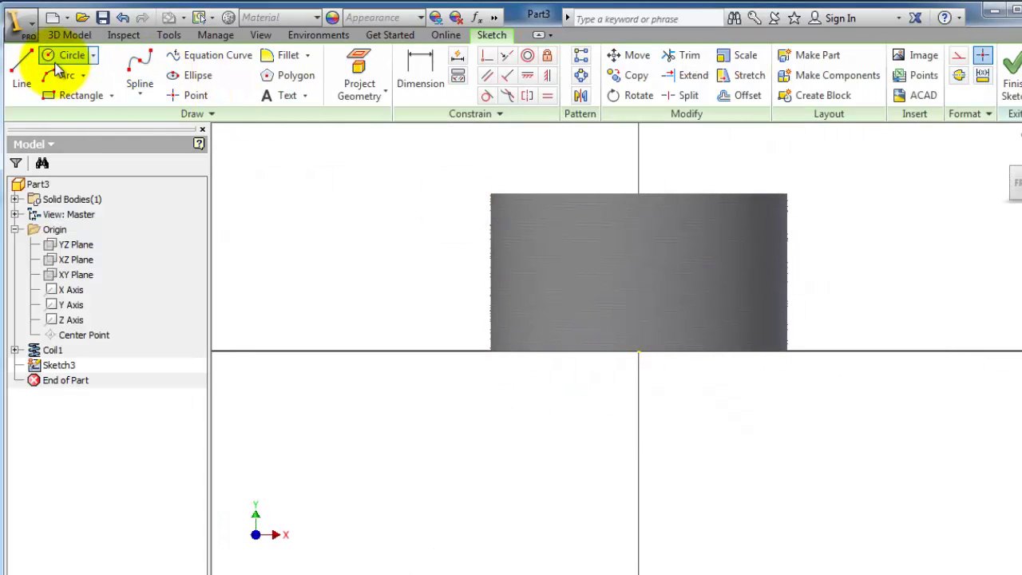
Step: Draw a small circle on the horizontal axis and dimension its size to 1
left_click(53, 56)
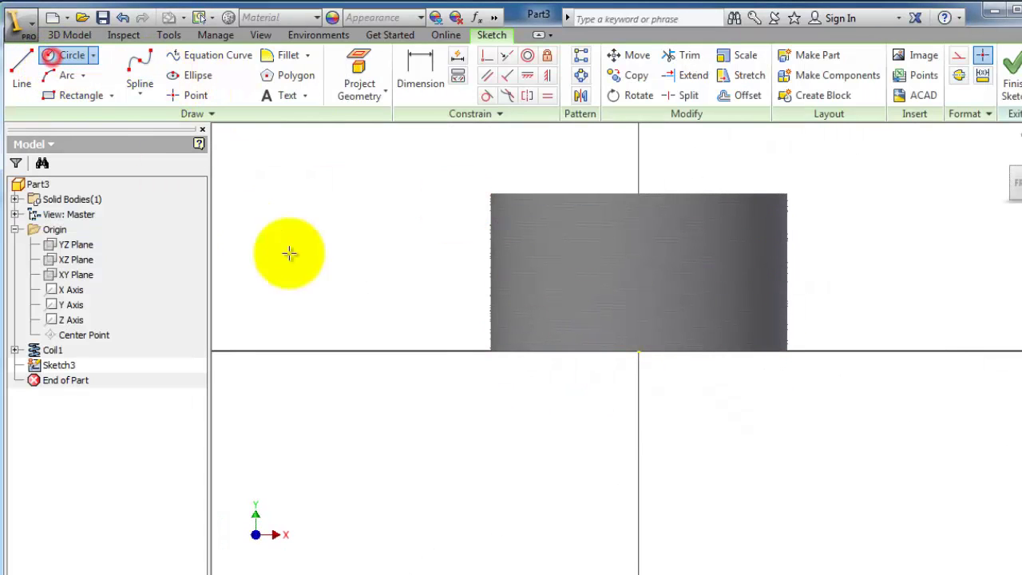
left_click(491, 352)
left_click(490, 343)
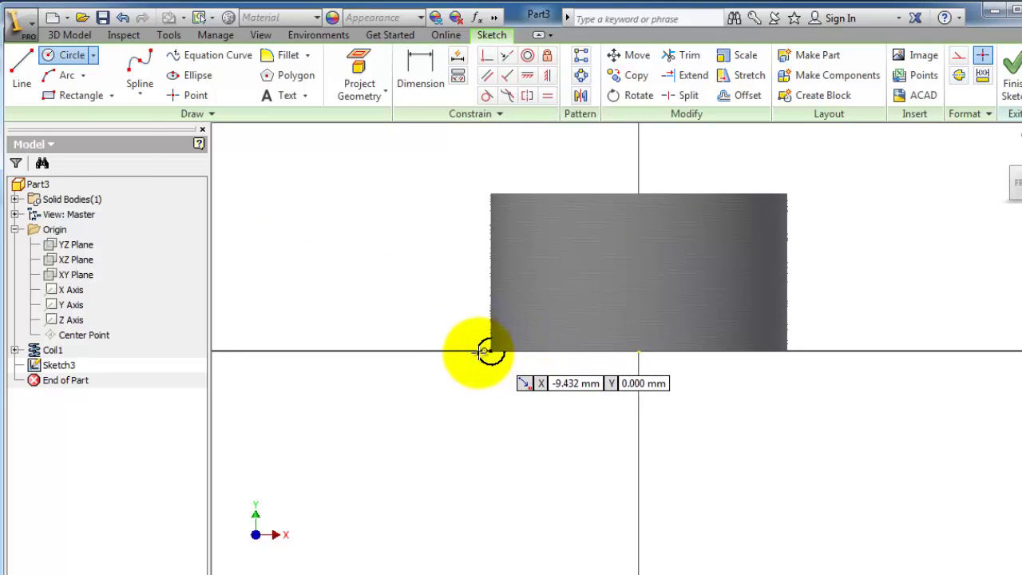
left_click(416, 72)
left_click(503, 372)
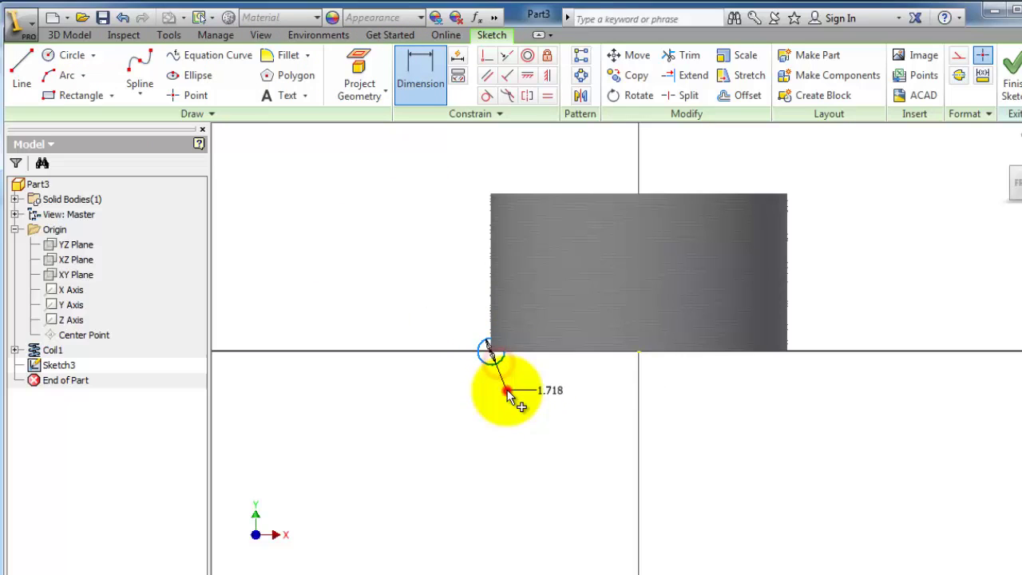
left_click(507, 395)
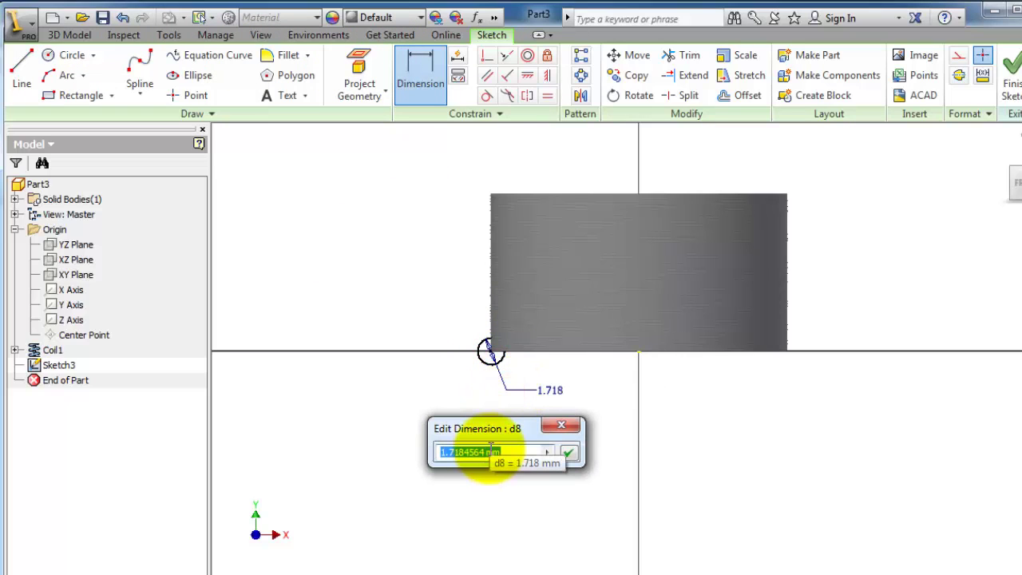
type("1")
key("Return")
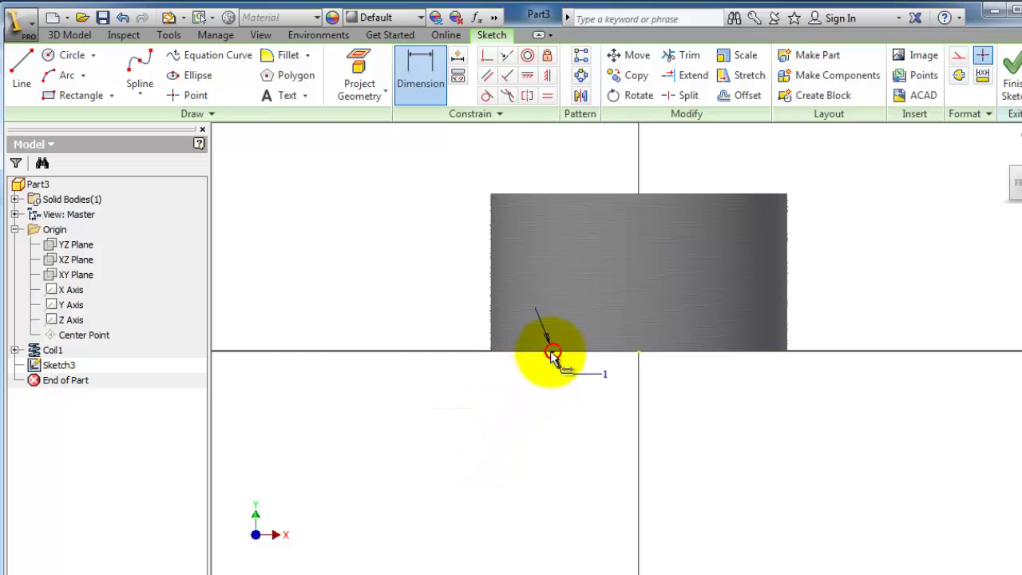
Step: Move the circle to the profile's bottom-left corner and finish the sketch
left_click(496, 352)
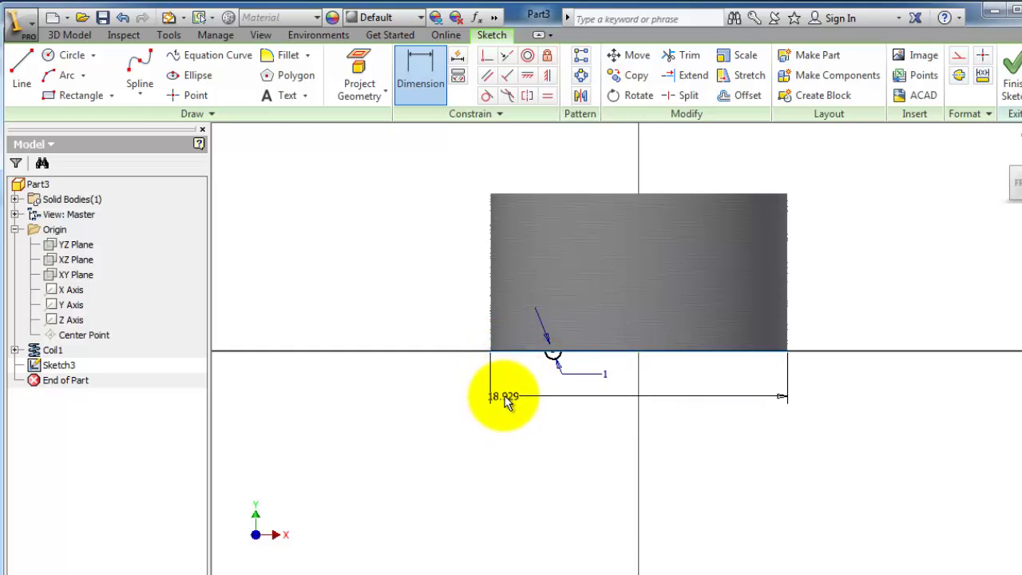
key("Escape")
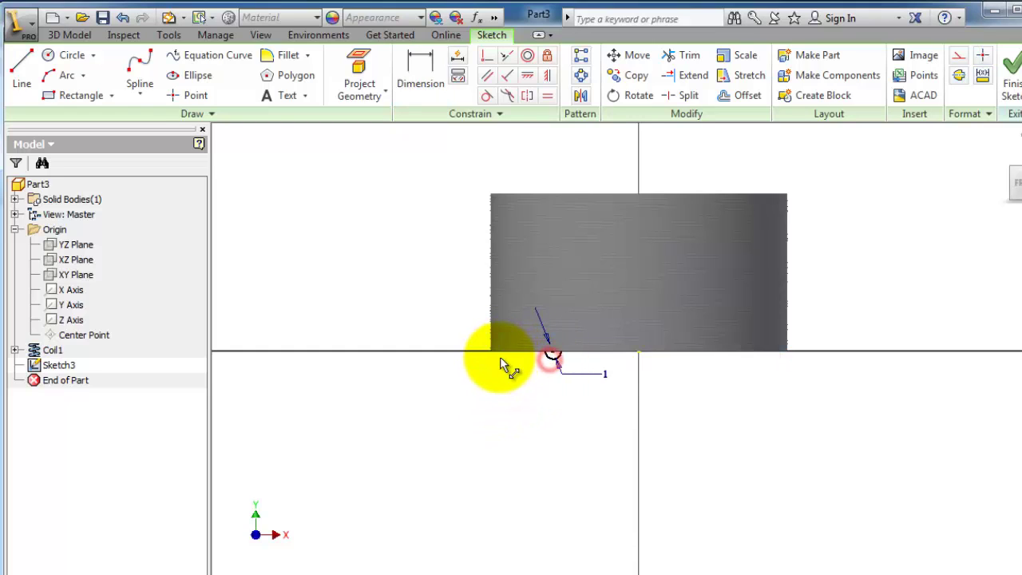
left_click(551, 358)
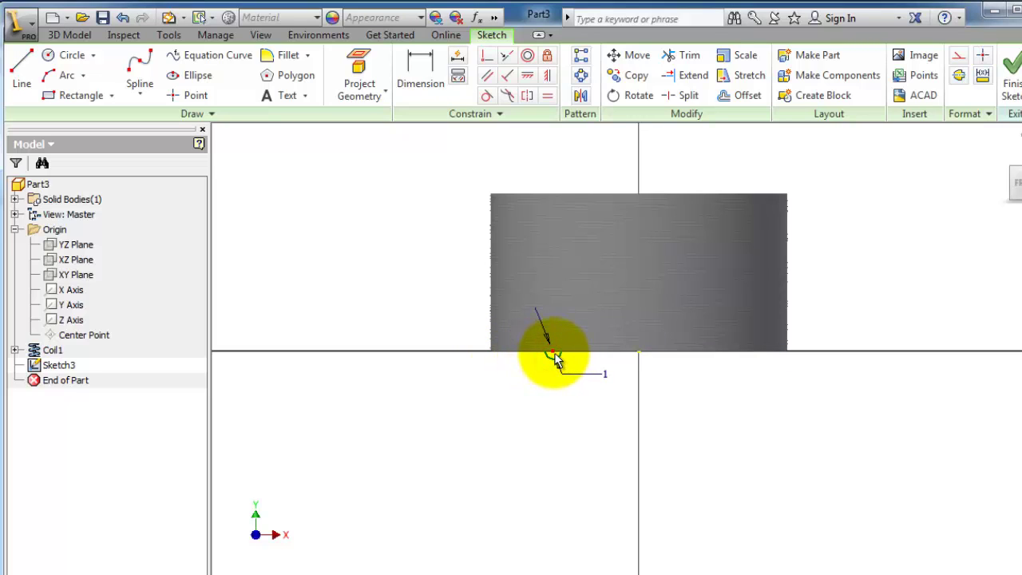
left_click_drag(555, 356, 497, 354)
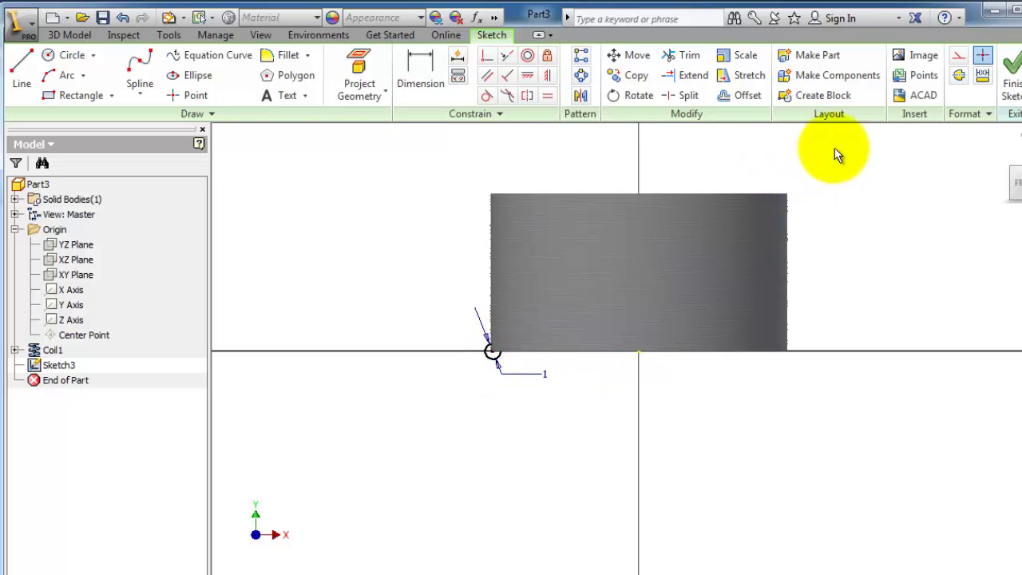
left_click(1011, 80)
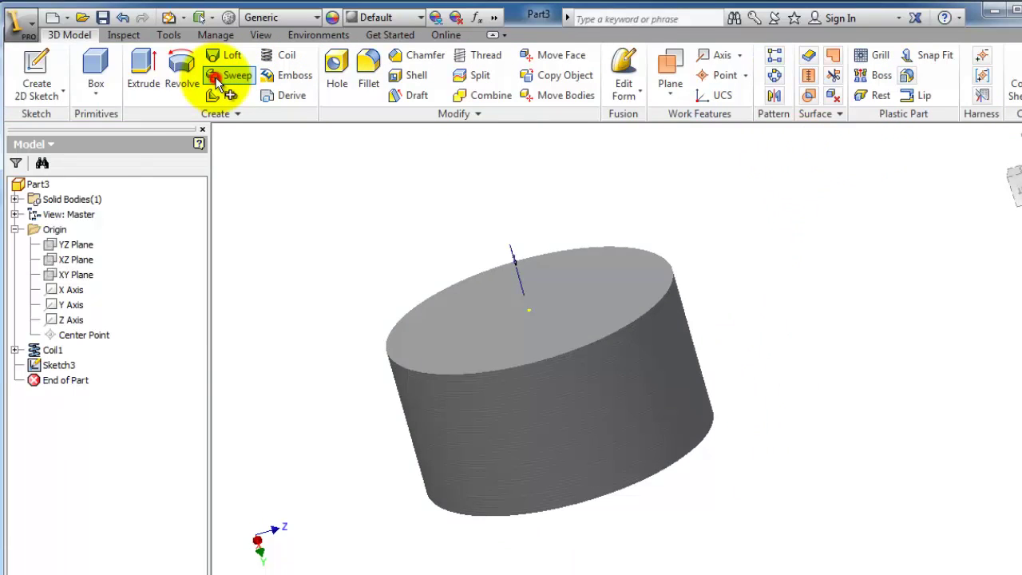
Step: Sweep Sketch3's 1 mm circle along the coil's helical edge as the path
left_click(217, 80)
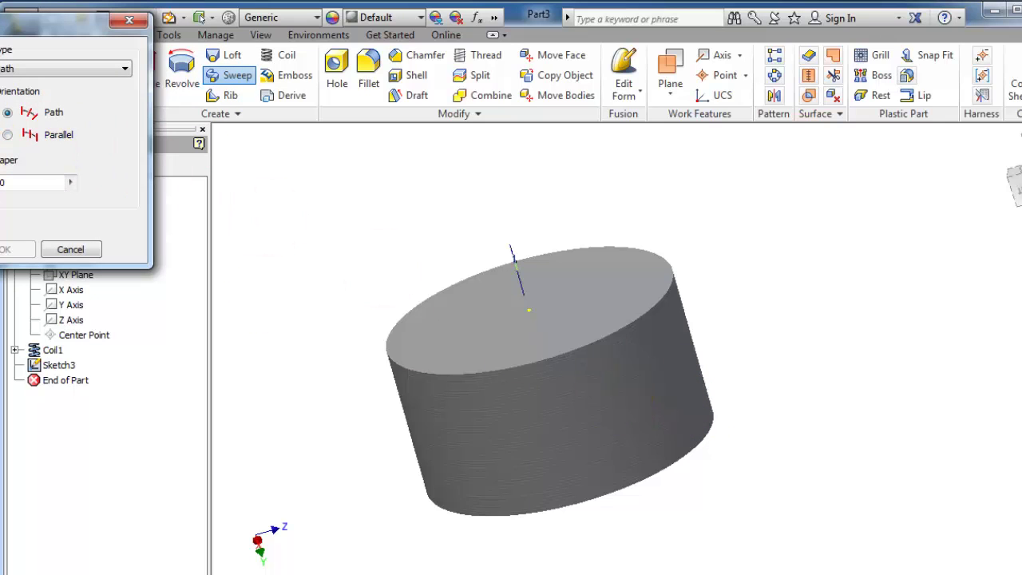
left_click(595, 403)
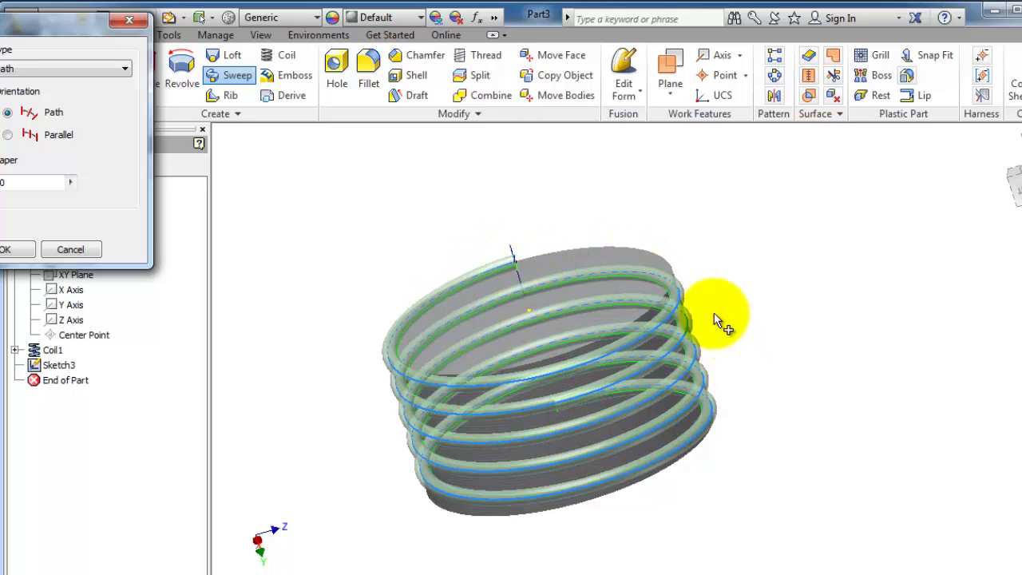
middle_click_drag(809, 342, 832, 355)
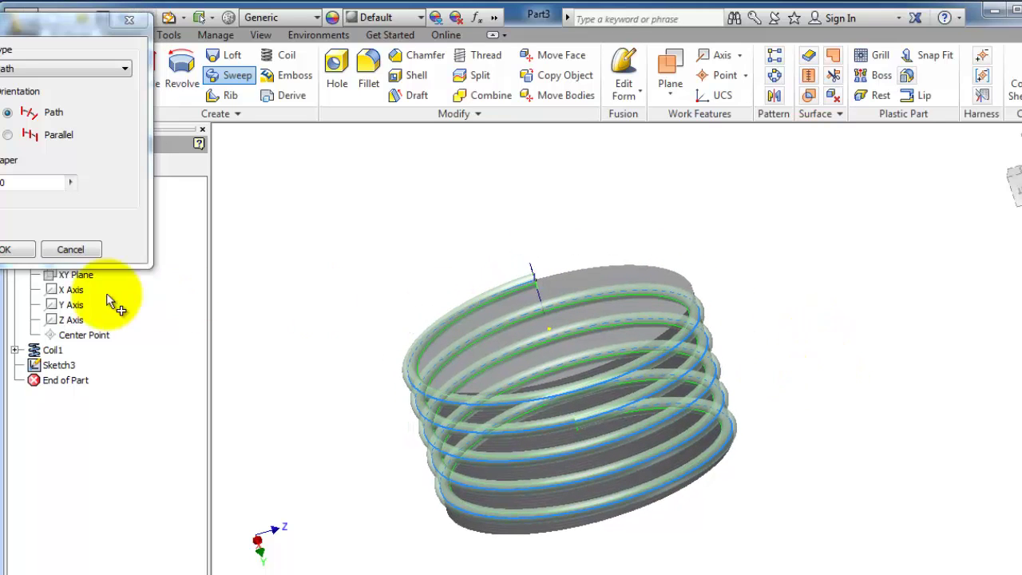
left_click(8, 249)
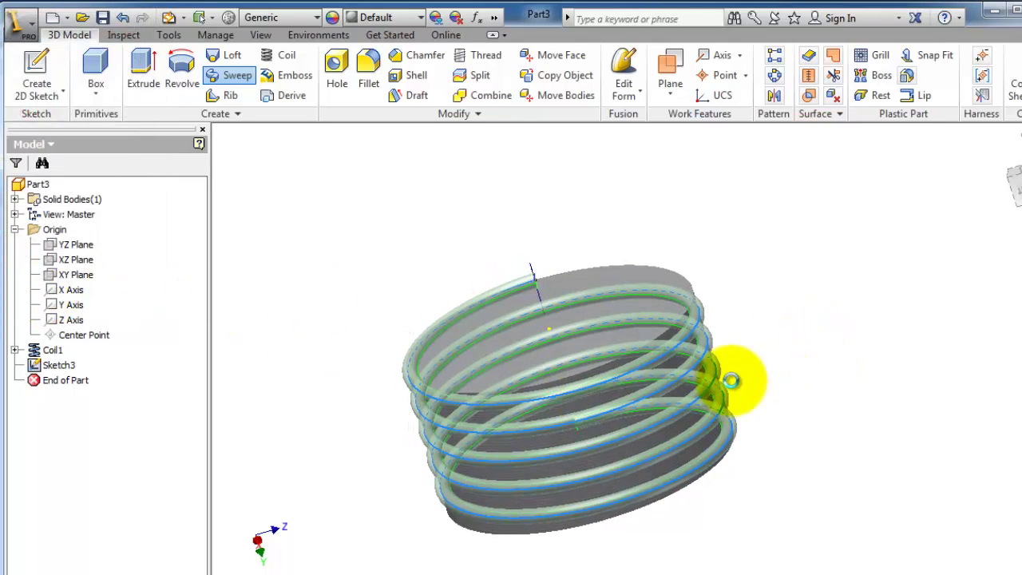